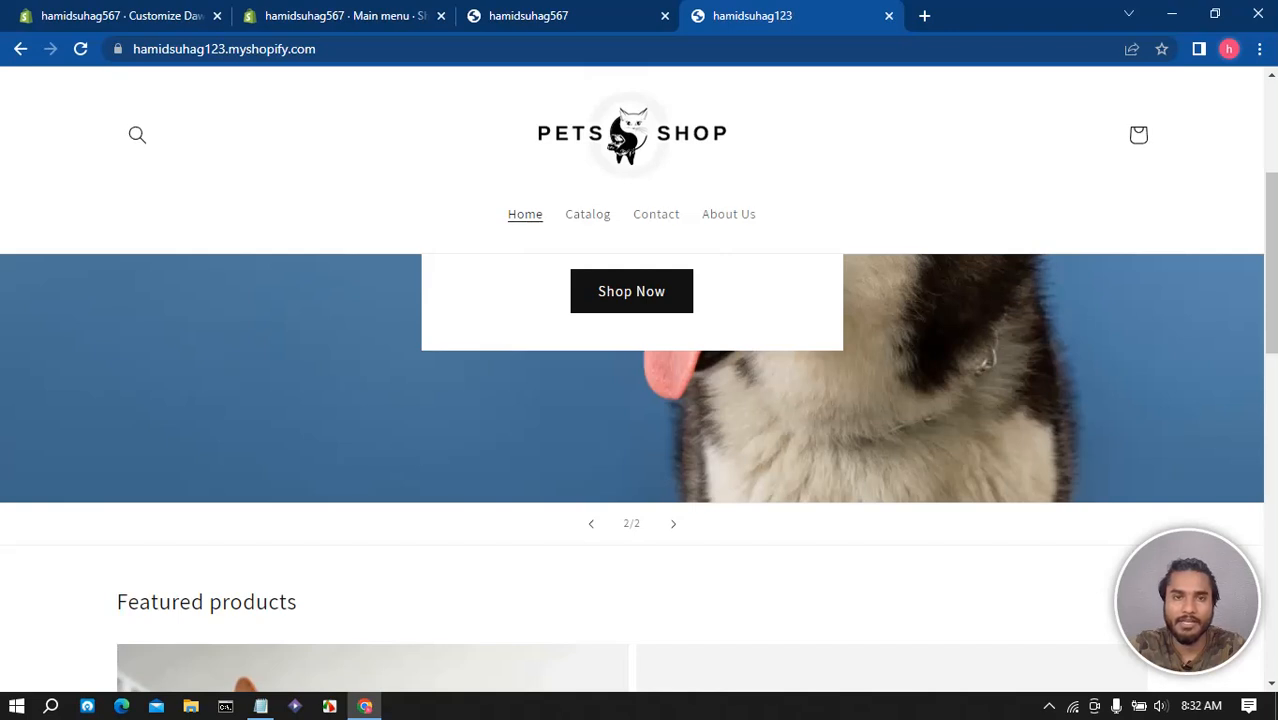
- Switch to the theme editor and remove the Image banner section from the home page template
{"action": "key", "text": "ctrl+shift+Tab"}
{"action": "key", "text": "ctrl+shift+Tab"}
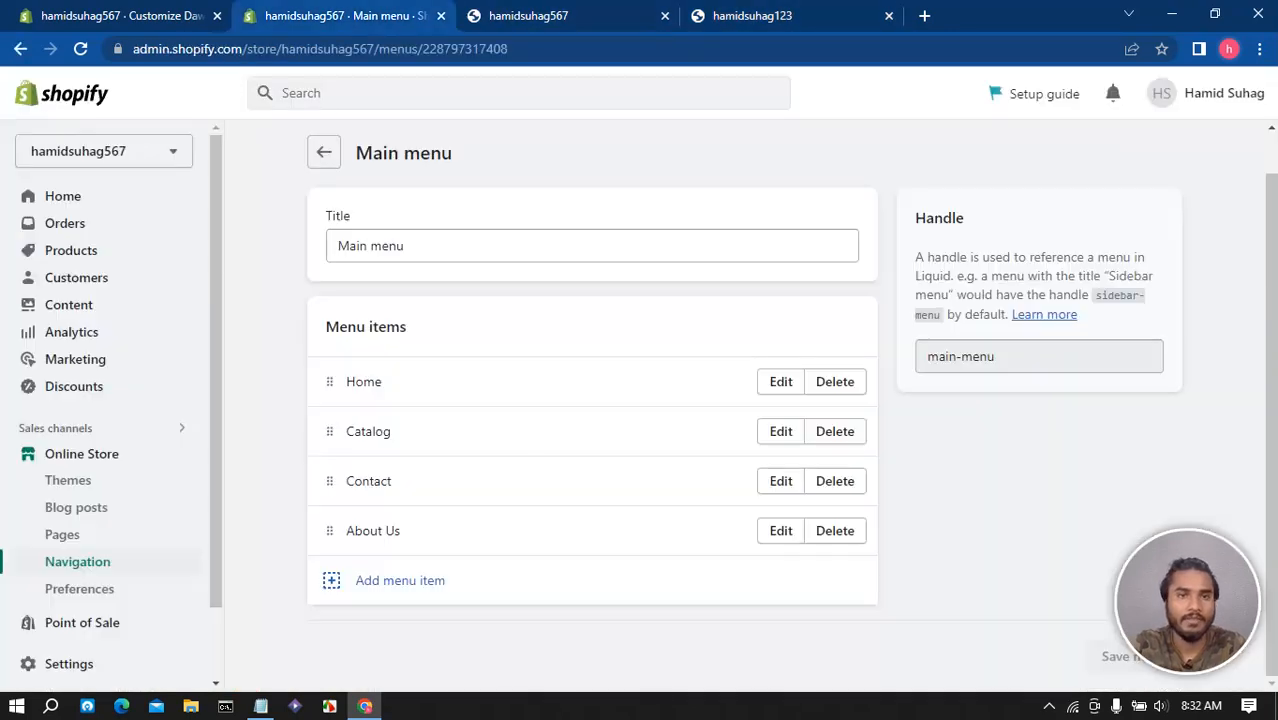
{"action": "key", "text": "ctrl+shift+Tab"}
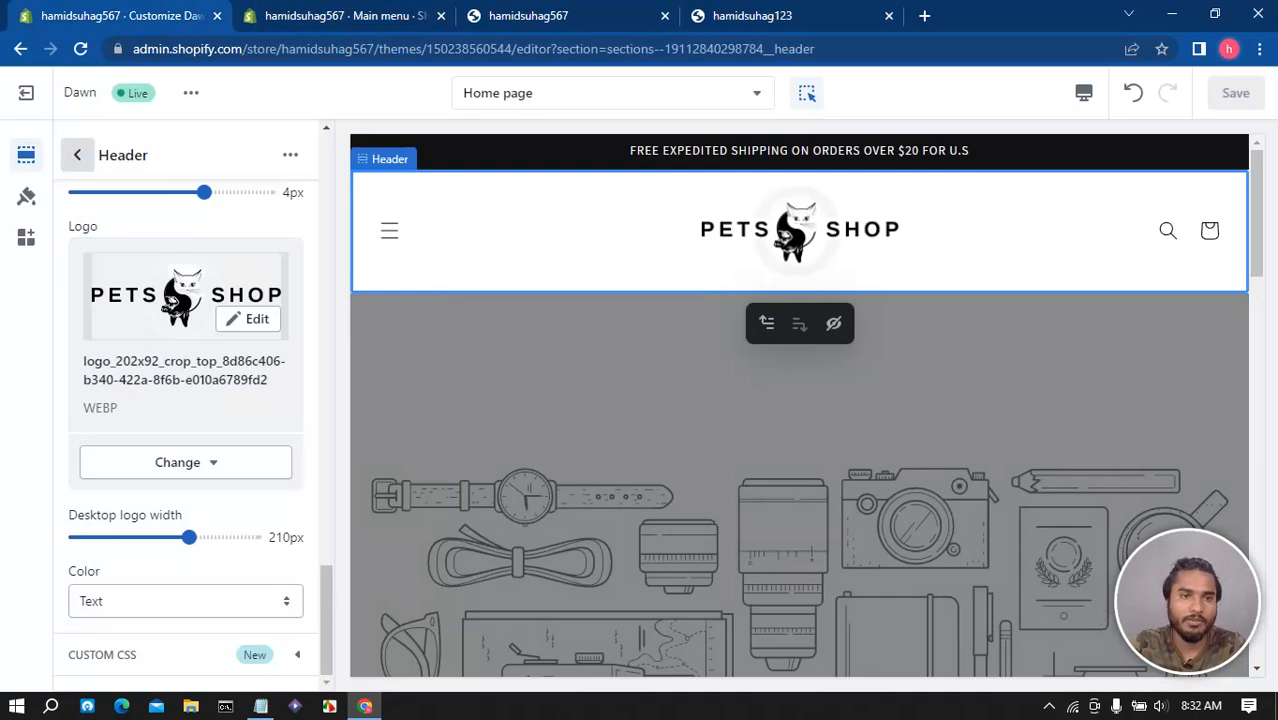
{"action": "left_click", "coordinate": [77, 154]}
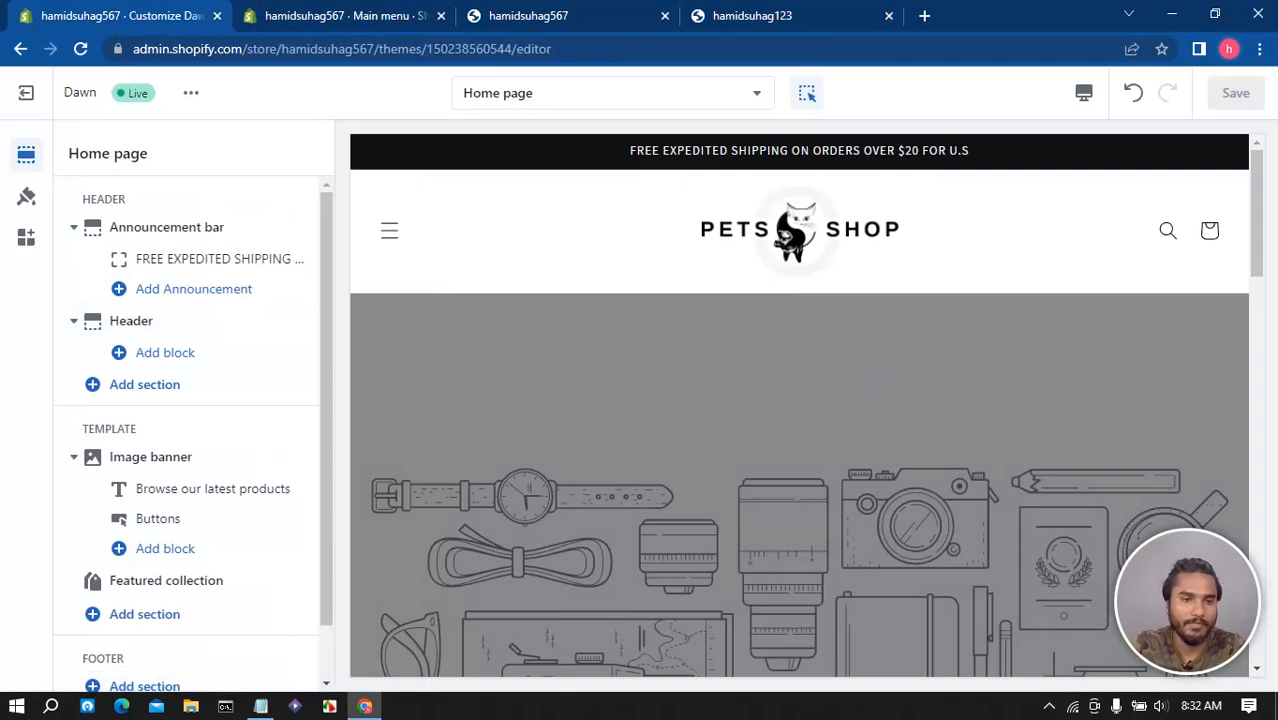
{"action": "scroll", "coordinate": [190, 320], "scroll_direction": "down", "scroll_amount": 1}
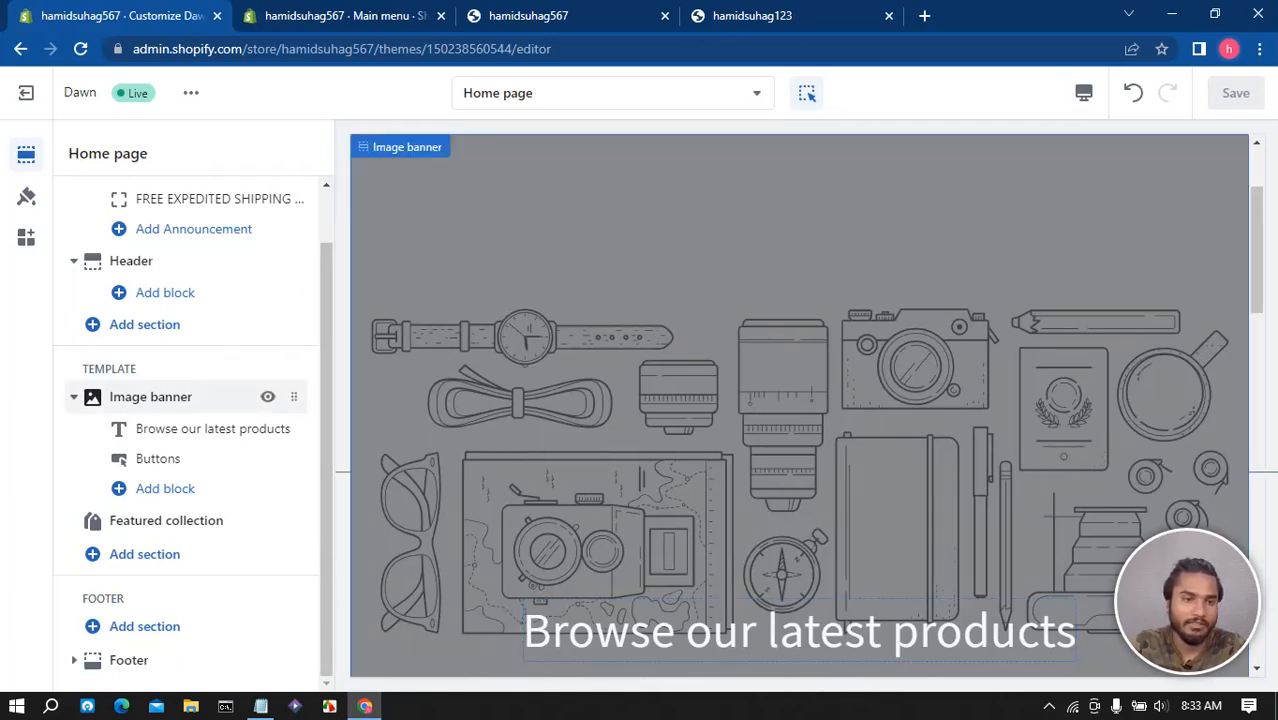
{"action": "left_click", "coordinate": [150, 396]}
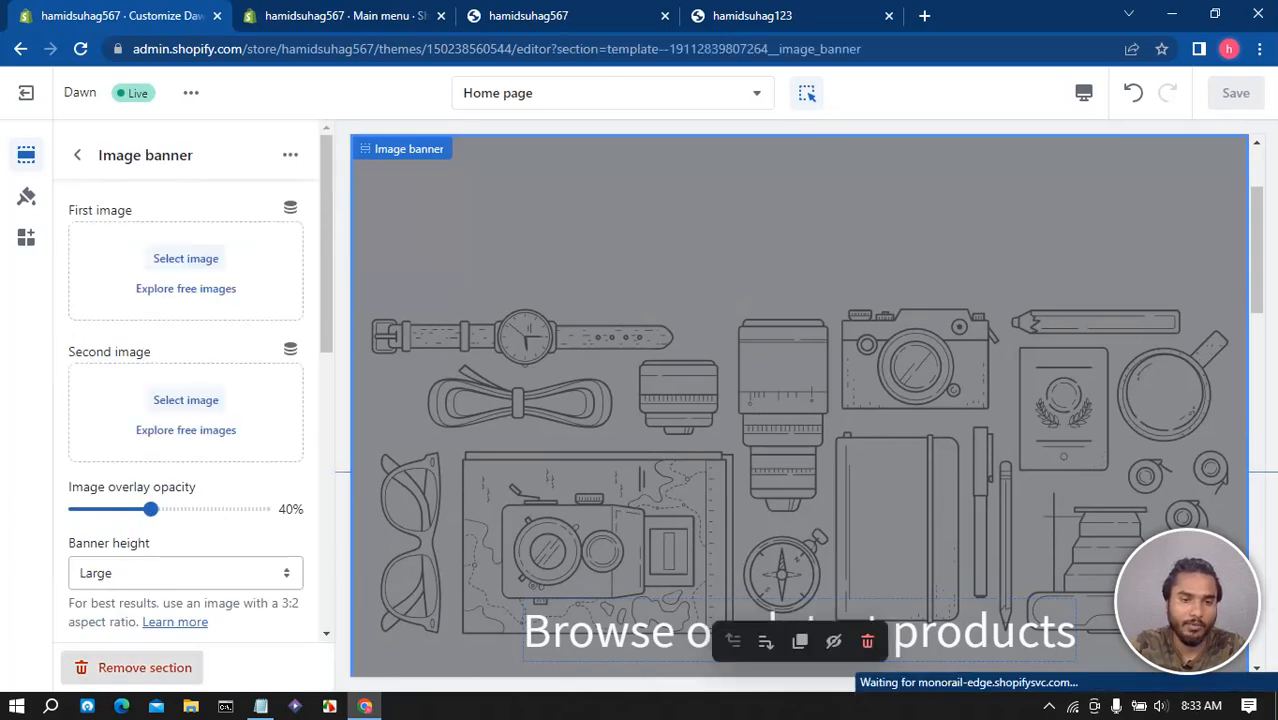
{"action": "left_click", "coordinate": [135, 667]}
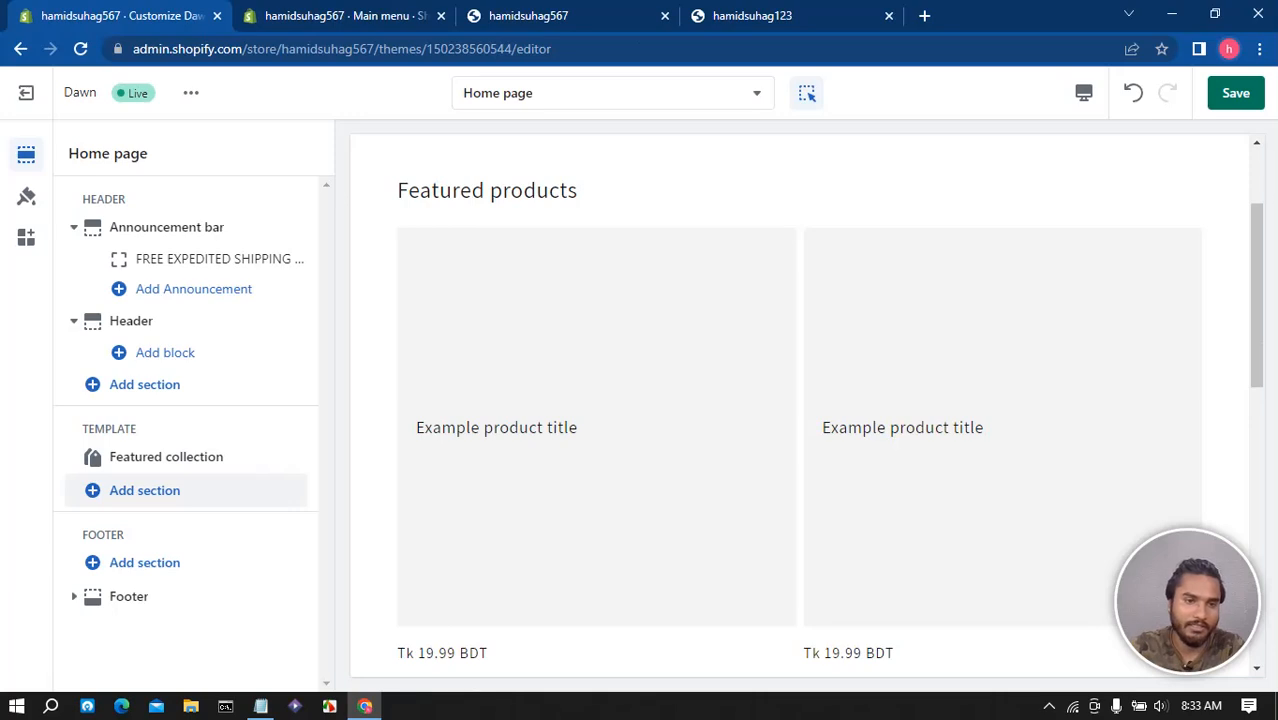
- Add a Slideshow section to the home page template and move it above the Featured collection section
{"action": "left_click", "coordinate": [145, 490]}
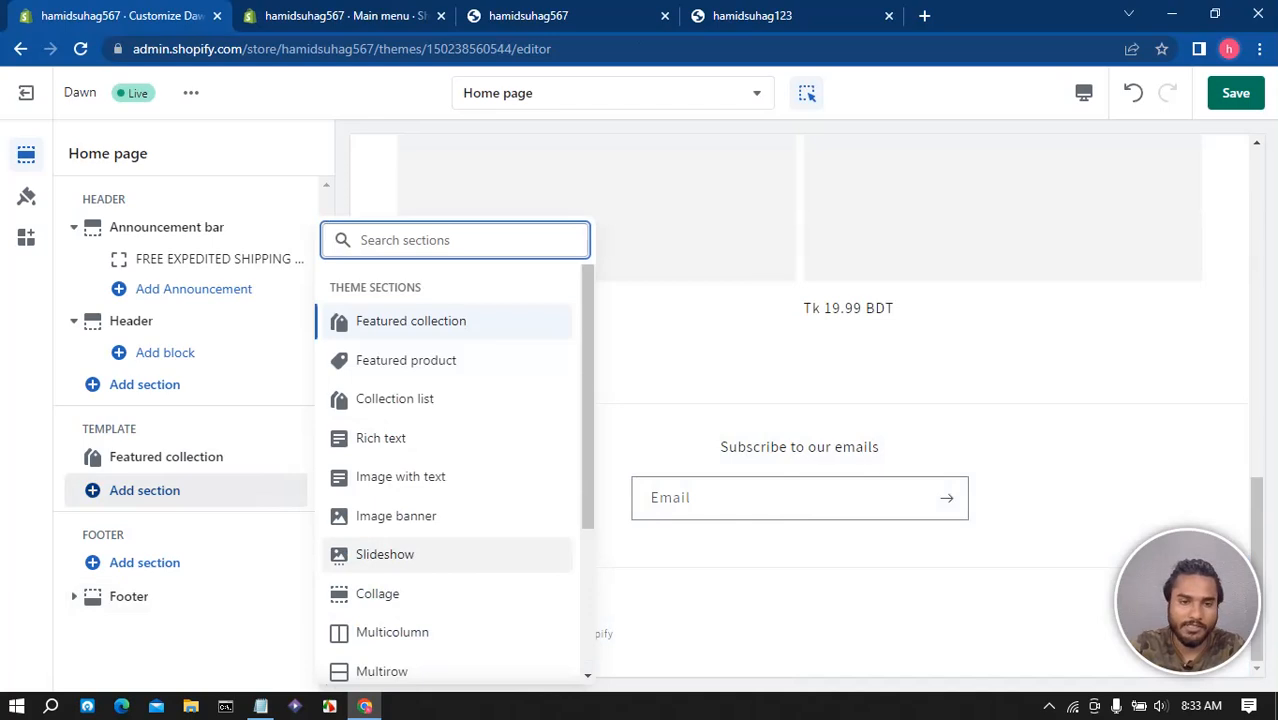
{"action": "left_click", "coordinate": [385, 555]}
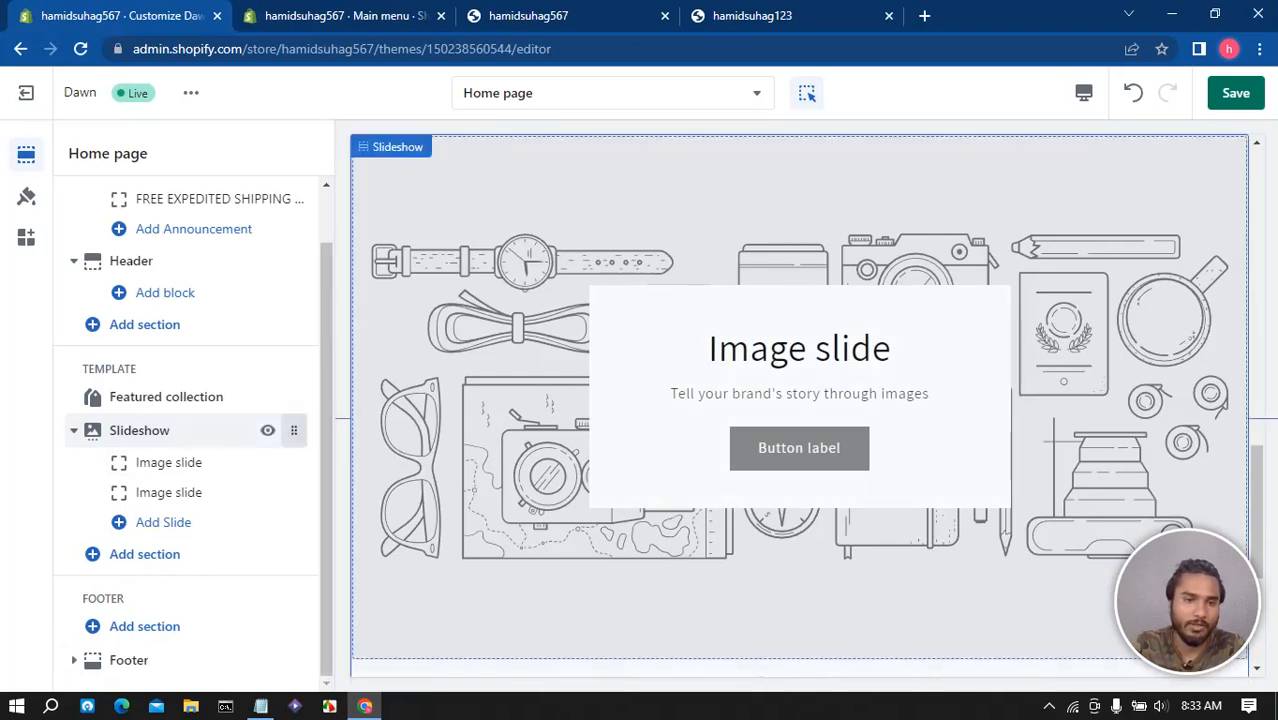
{"action": "left_click_drag", "start_coordinate": [293, 430], "coordinate": [305, 343]}
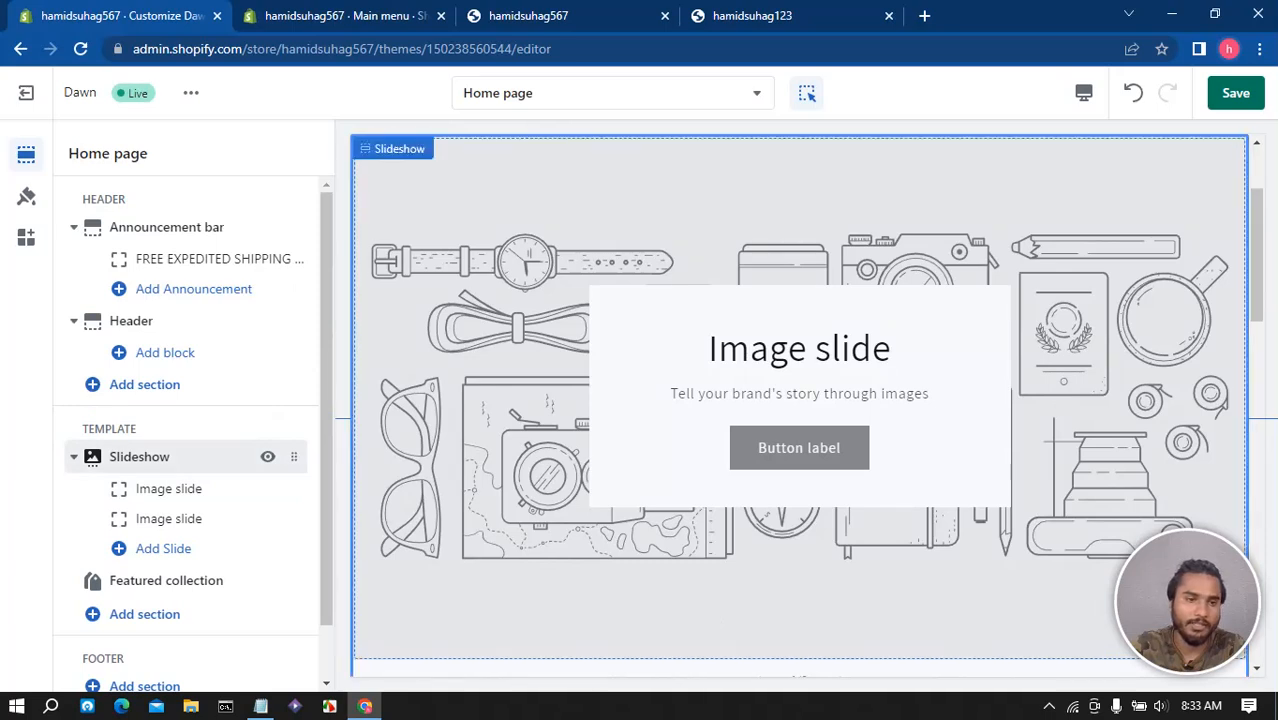
- Set the slideshow to change slides every 3 seconds and return to the home page section list
{"action": "left_click", "coordinate": [150, 456]}
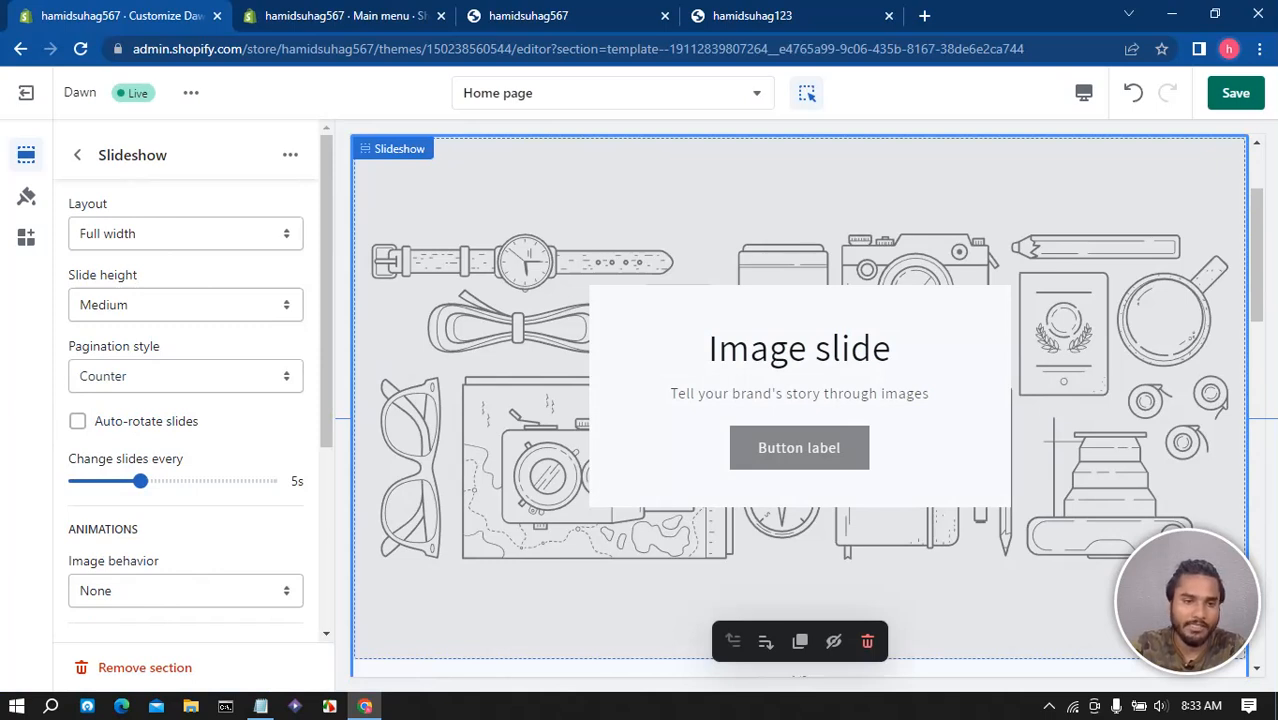
{"action": "left_click_drag", "start_coordinate": [140, 481], "coordinate": [76, 481]}
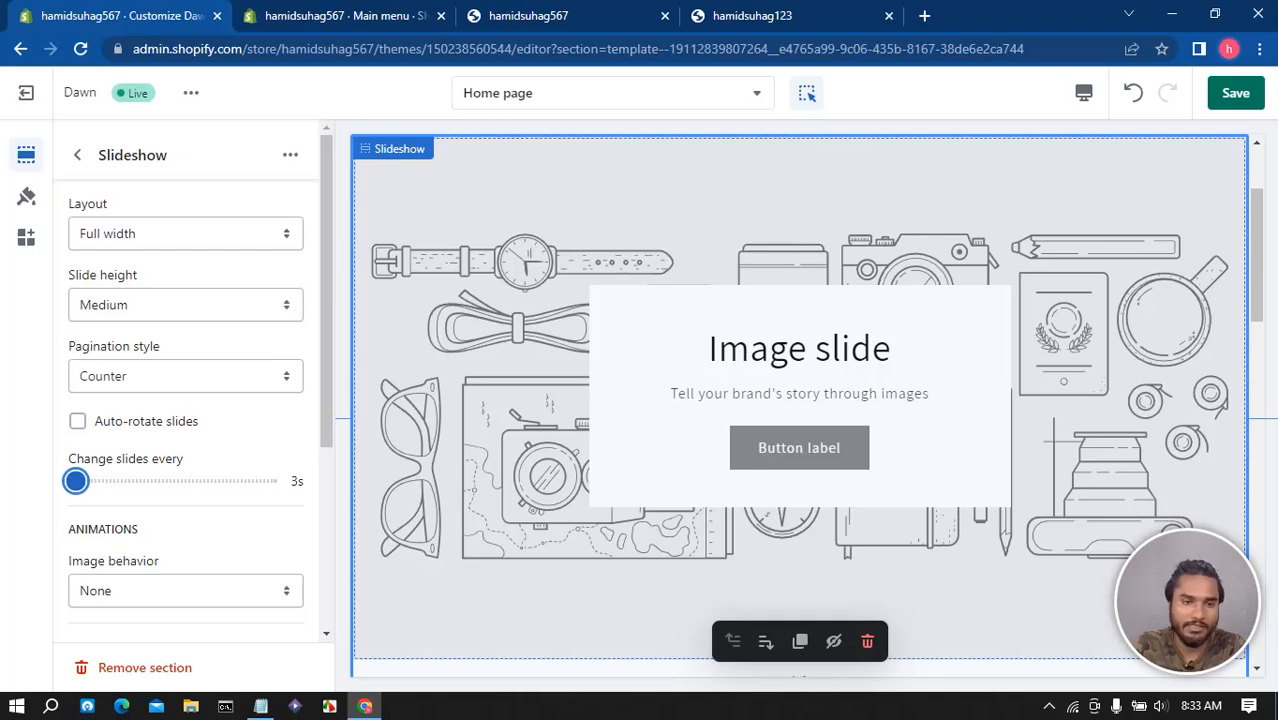
{"action": "scroll", "coordinate": [190, 400], "scroll_direction": "down", "scroll_amount": 3}
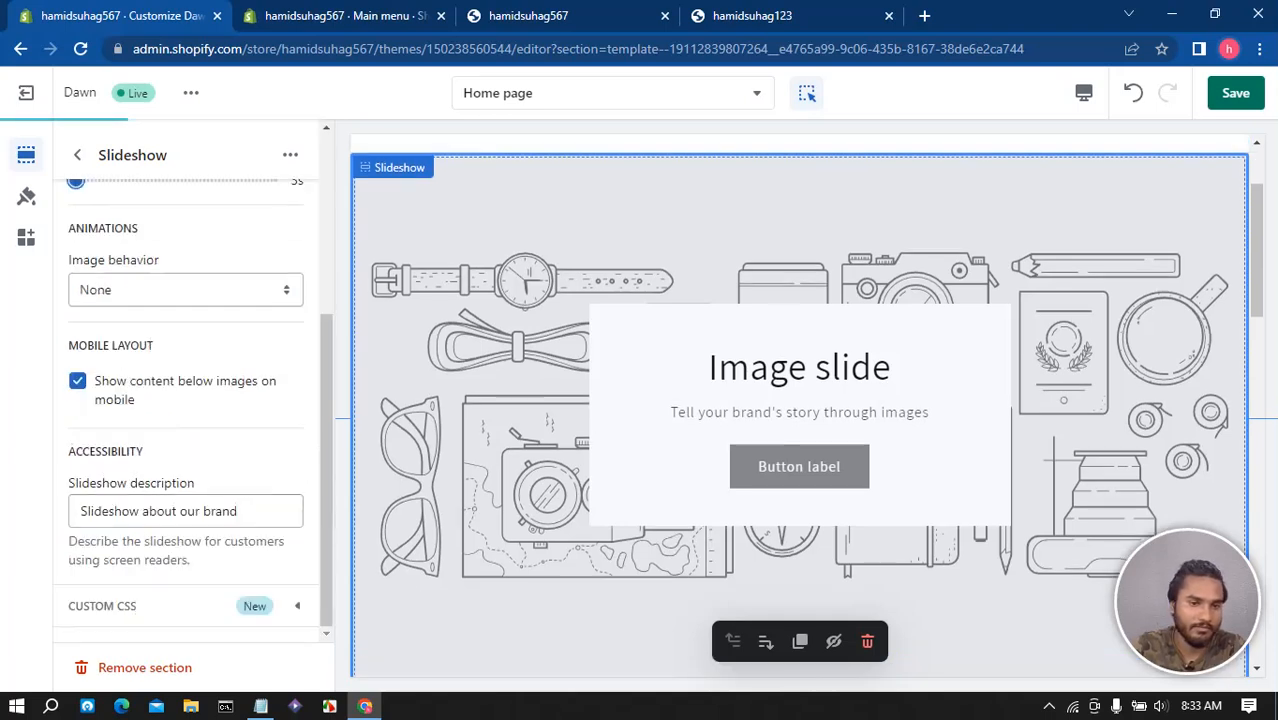
{"action": "scroll", "coordinate": [190, 400], "scroll_direction": "up", "scroll_amount": 3}
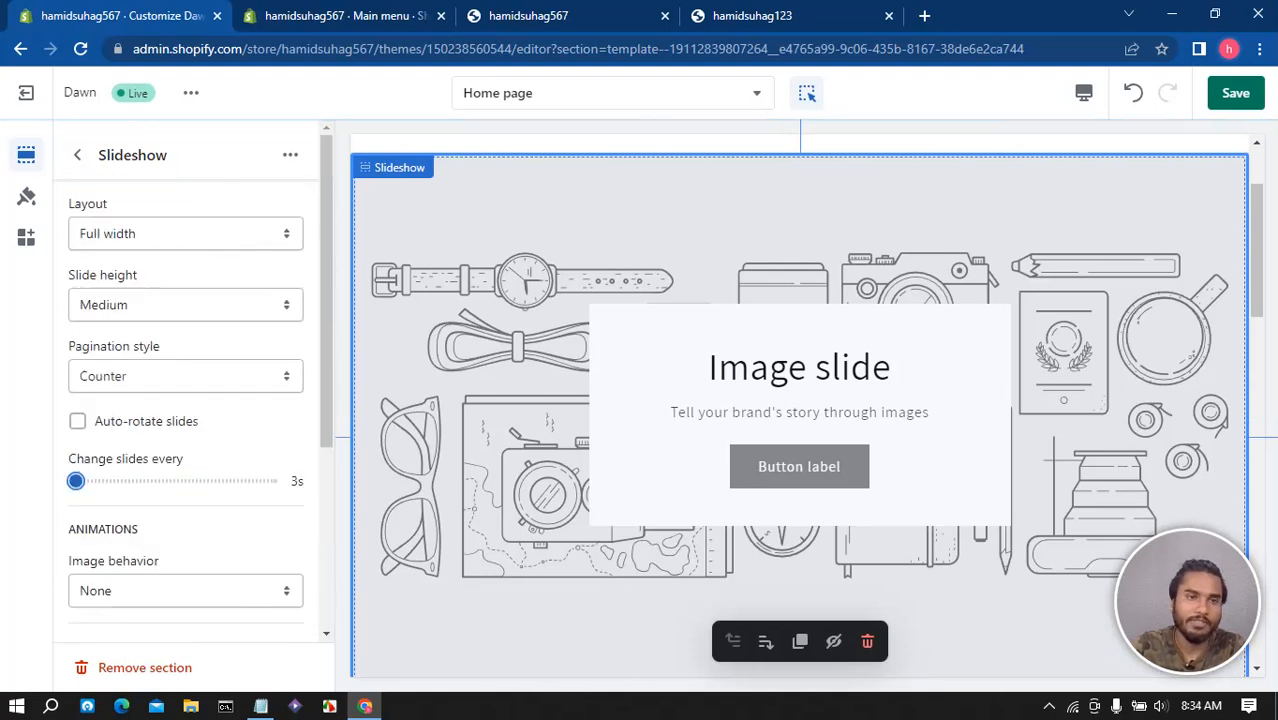
{"action": "left_click", "coordinate": [77, 154]}
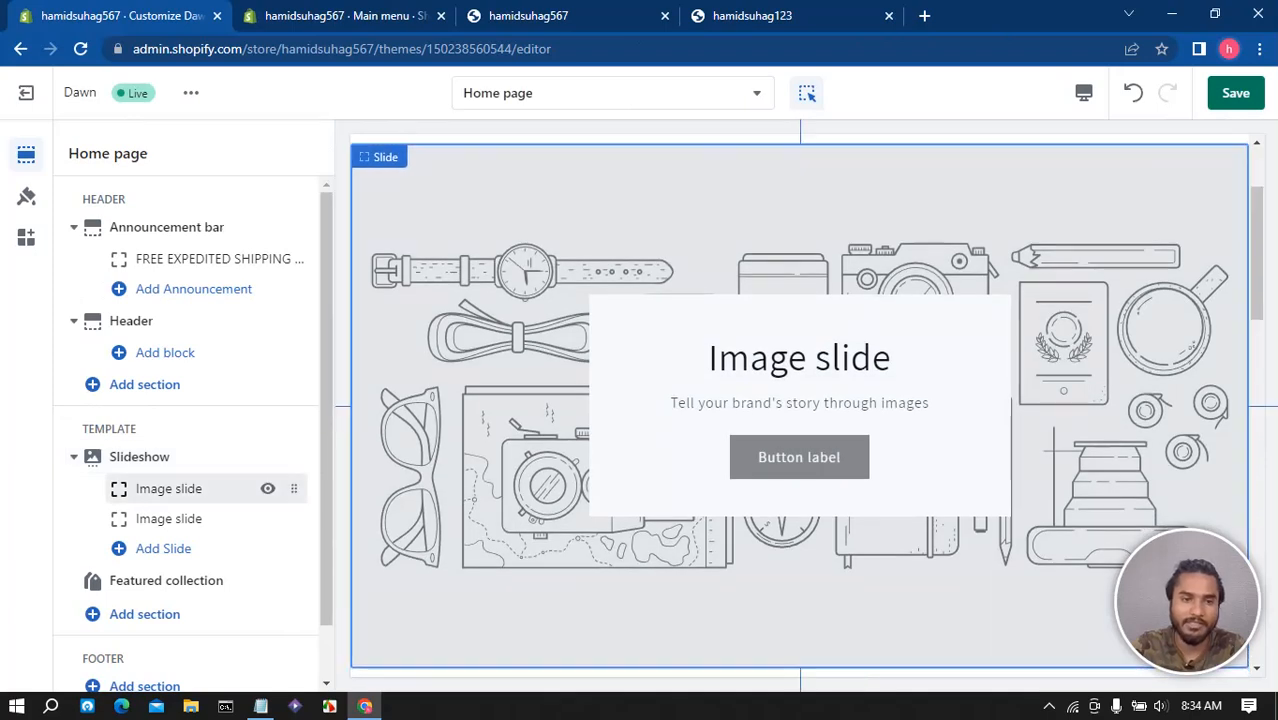
{"action": "left_click", "coordinate": [170, 488]}
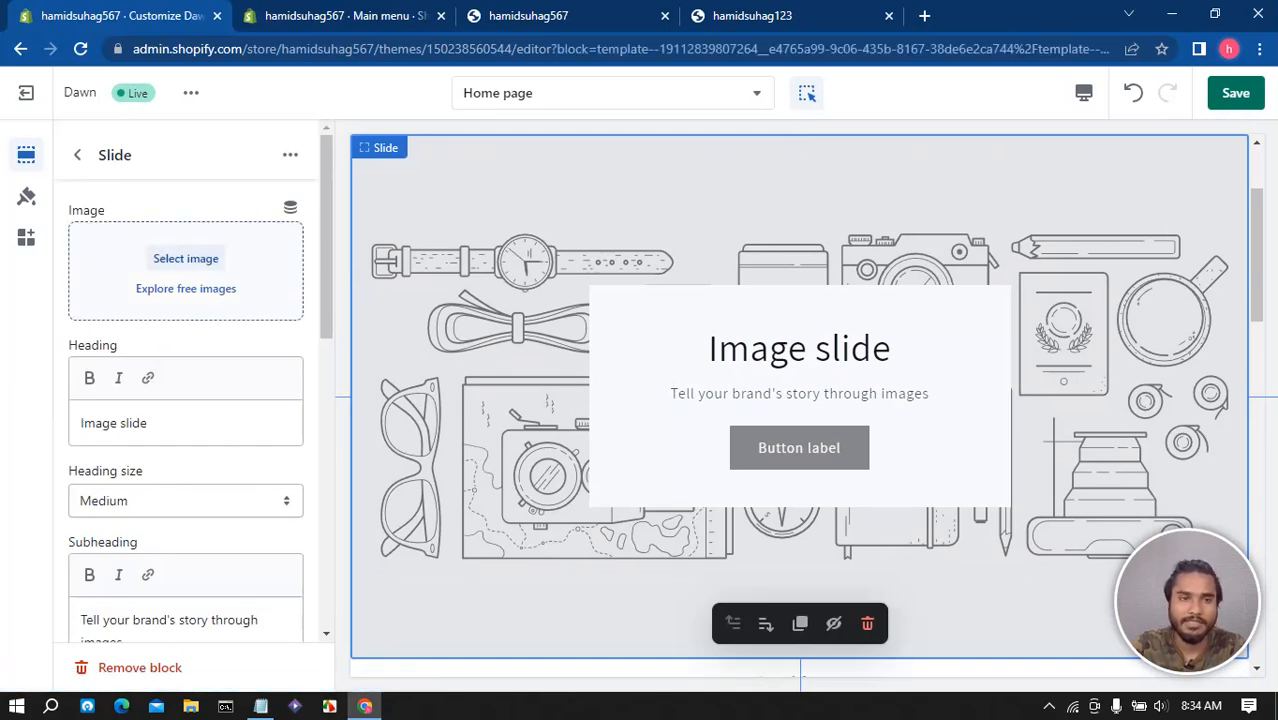
{"action": "left_click", "coordinate": [185, 258]}
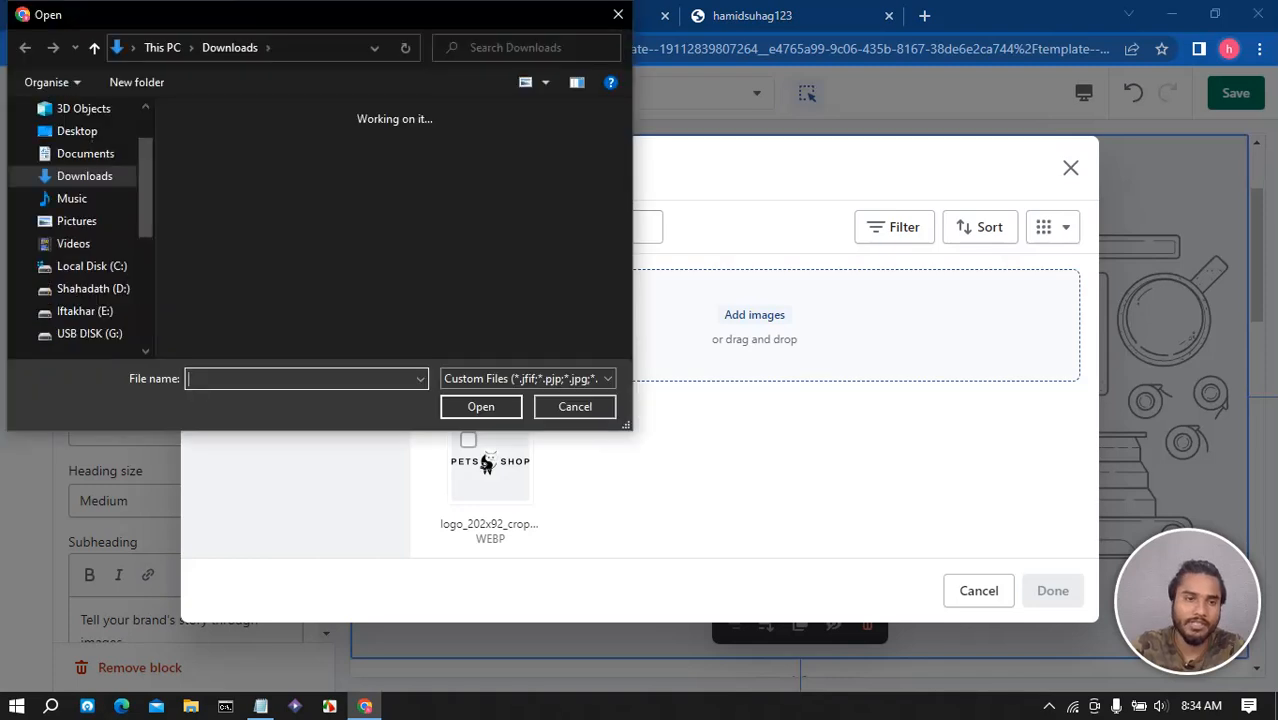
{"action": "scroll", "coordinate": [445, 260], "scroll_direction": "down", "scroll_amount": 1}
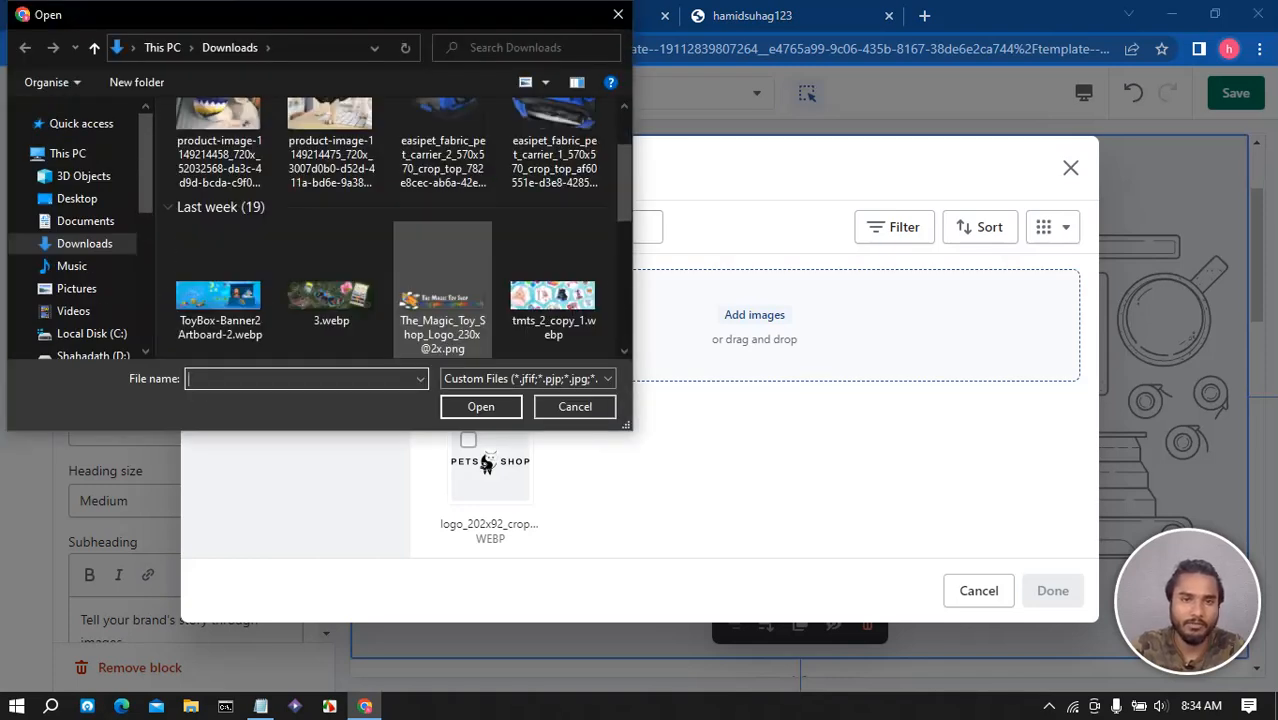
{"action": "scroll", "coordinate": [330, 280], "scroll_direction": "down", "scroll_amount": 2}
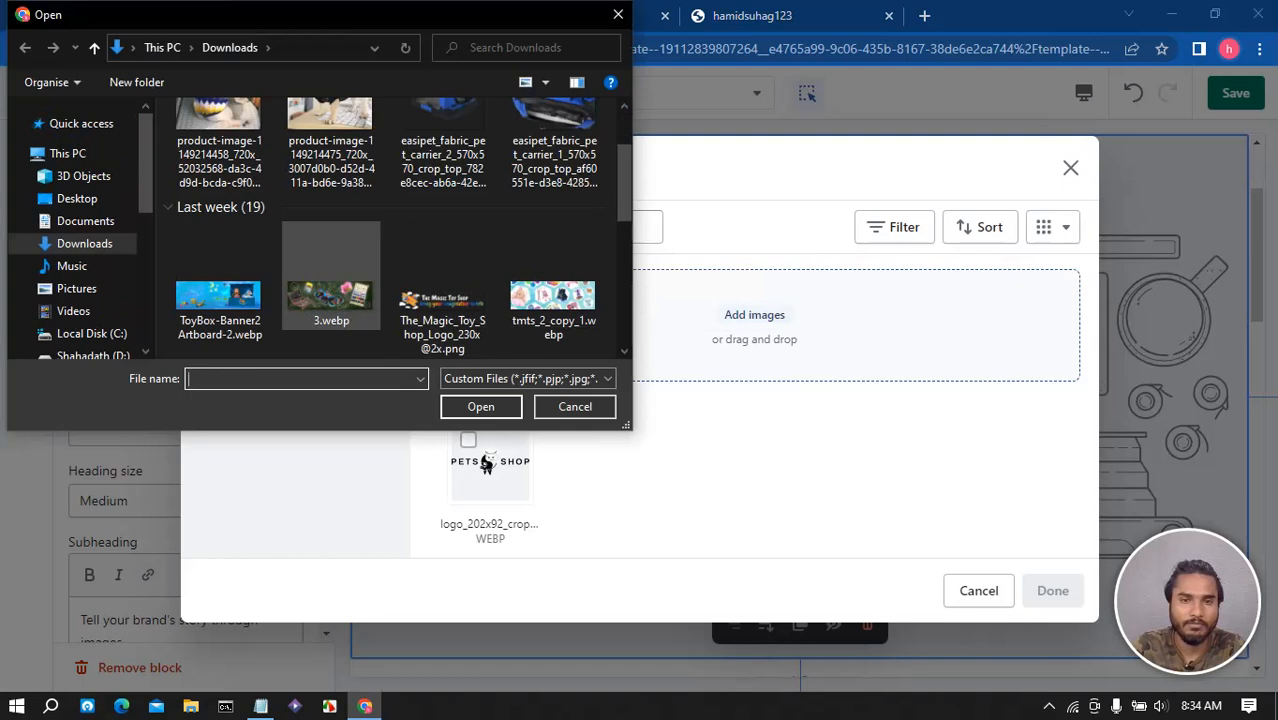
{"action": "scroll", "coordinate": [330, 280], "scroll_direction": "down", "scroll_amount": 2}
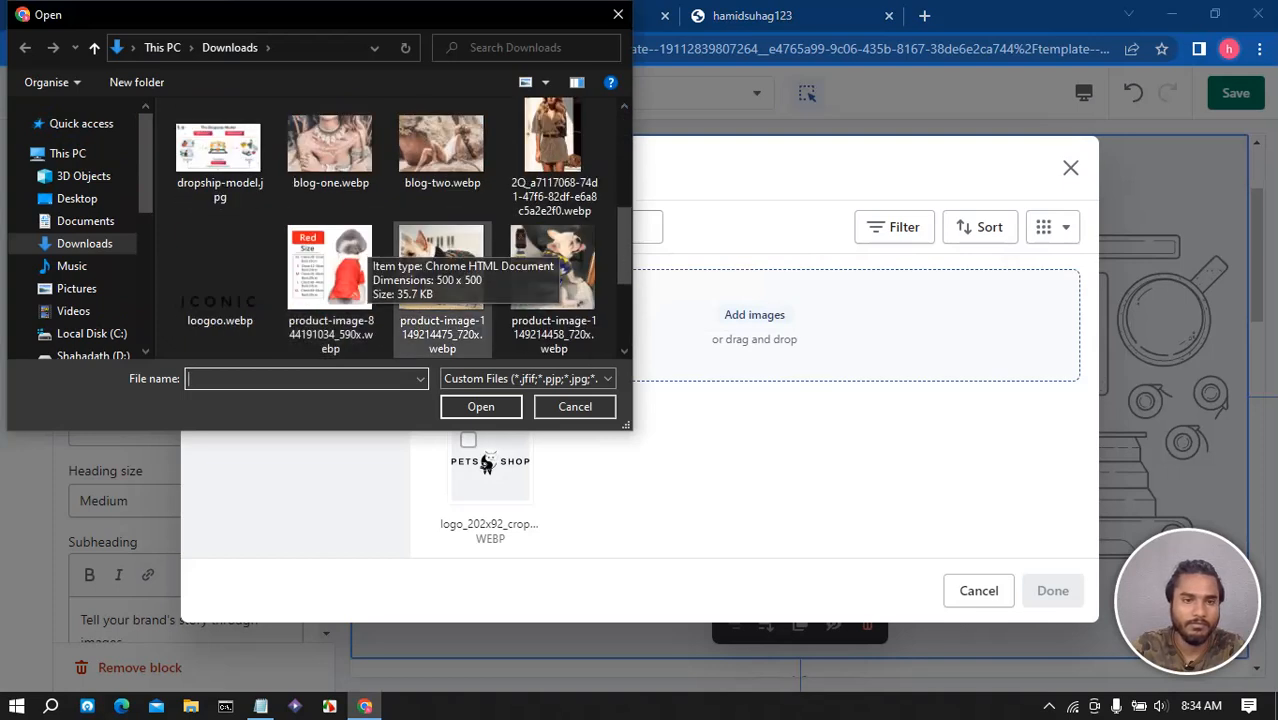
{"action": "scroll", "coordinate": [440, 270], "scroll_direction": "down", "scroll_amount": 2}
{"action": "scroll", "coordinate": [80, 280], "scroll_direction": "down", "scroll_amount": 2}
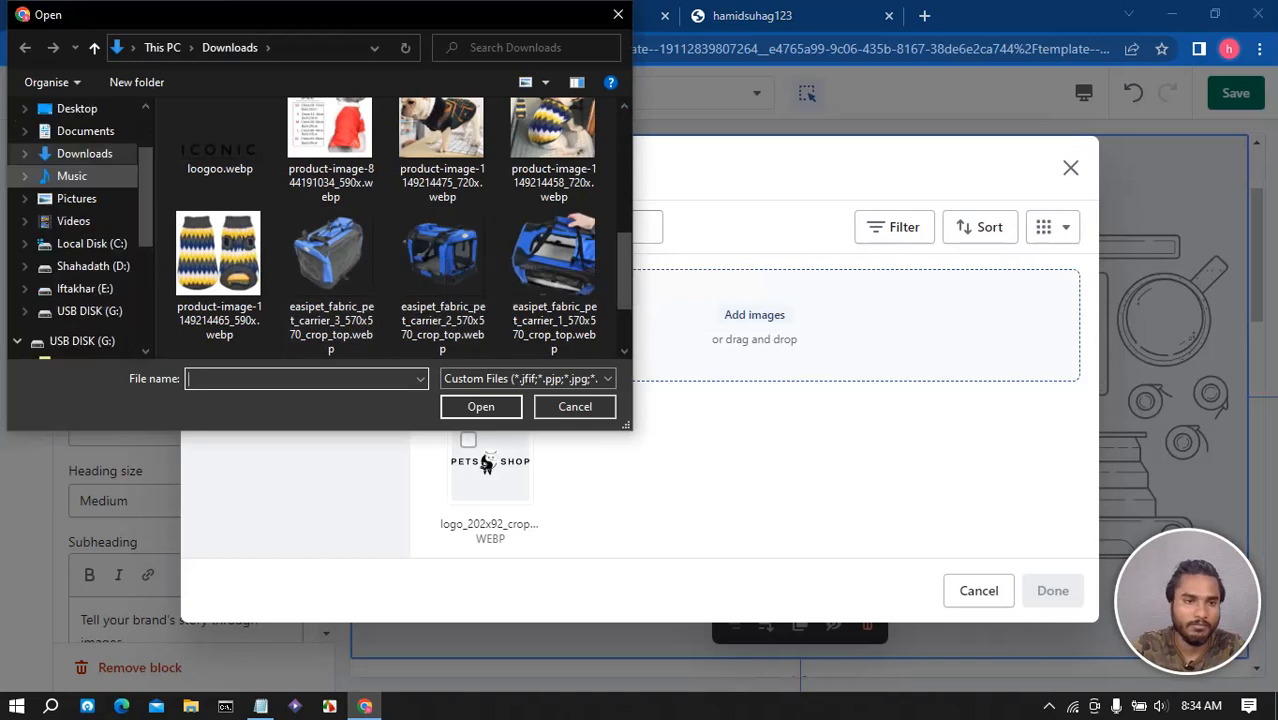
{"action": "left_click", "coordinate": [90, 311]}
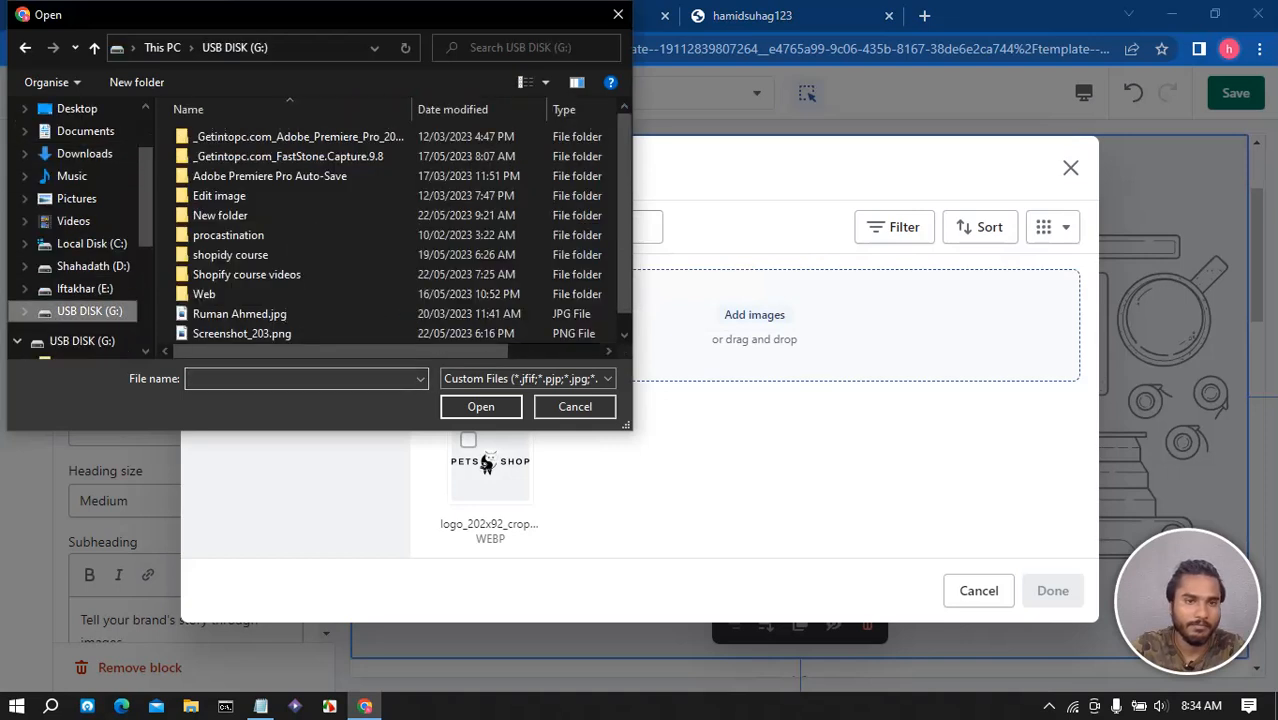
{"action": "double_click", "coordinate": [205, 294]}
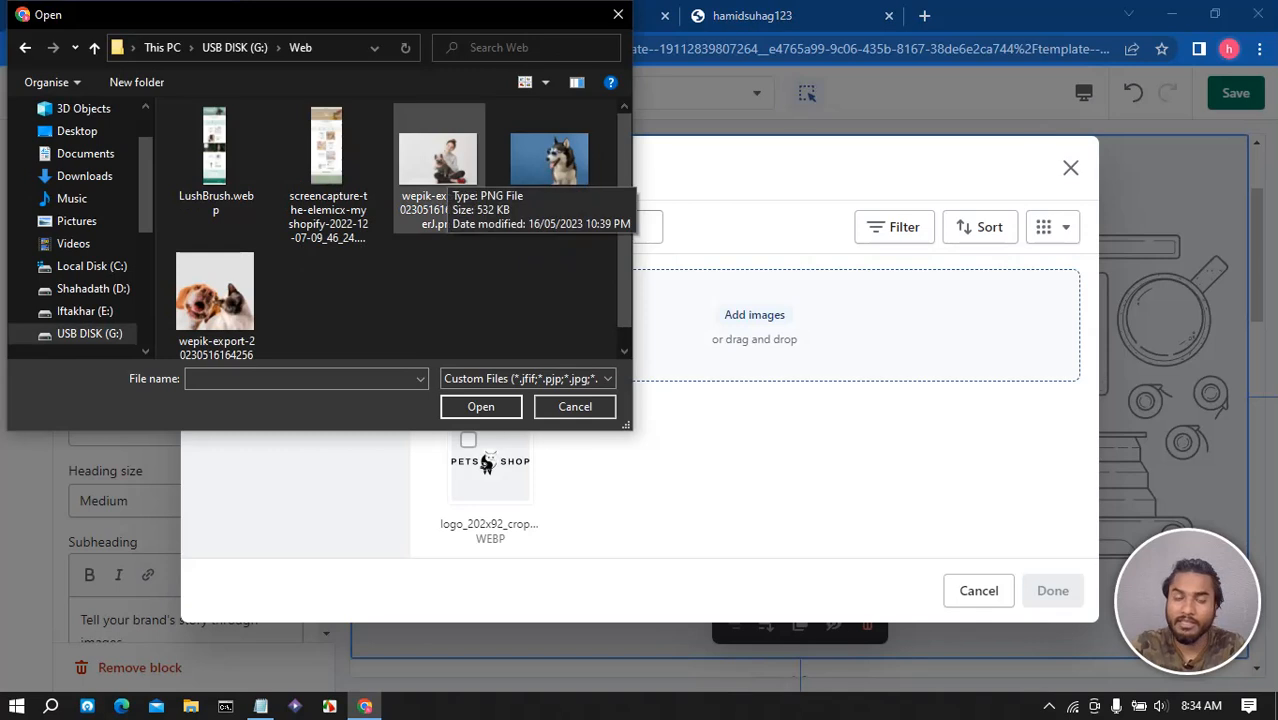
{"action": "left_click", "coordinate": [420, 175]}
{"action": "key", "text": "Return"}
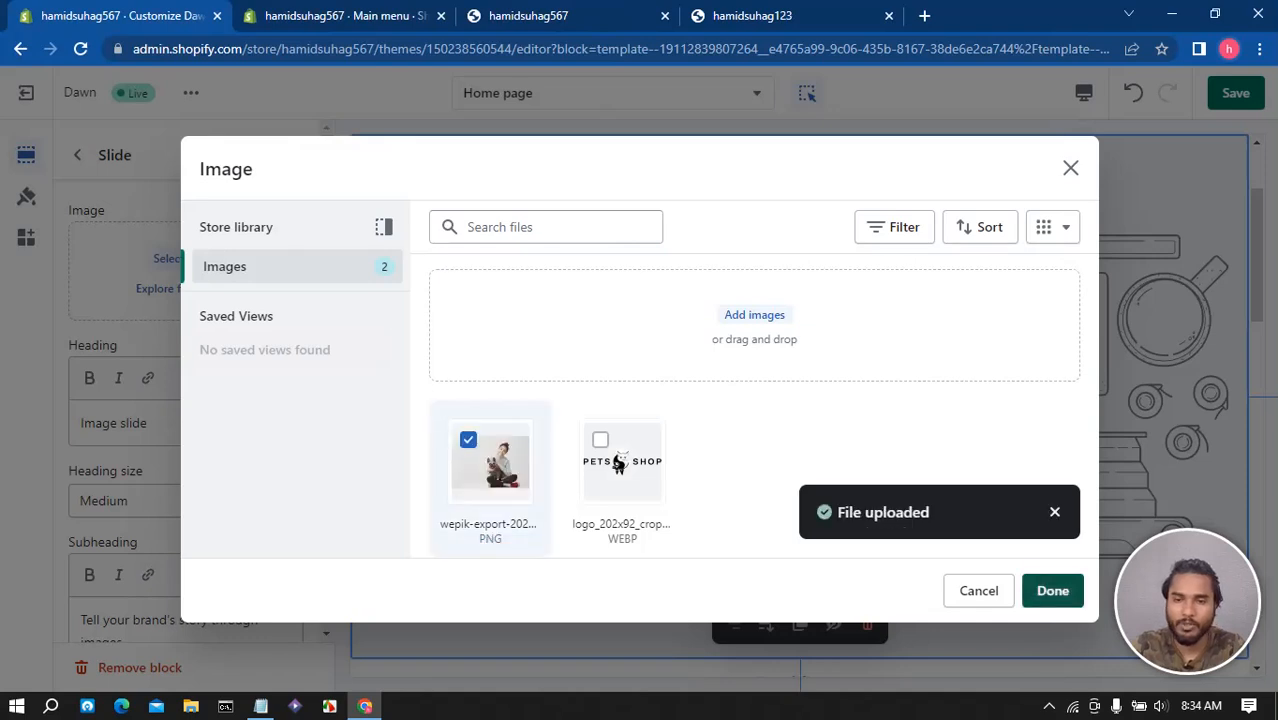
{"action": "left_click", "coordinate": [1052, 590]}
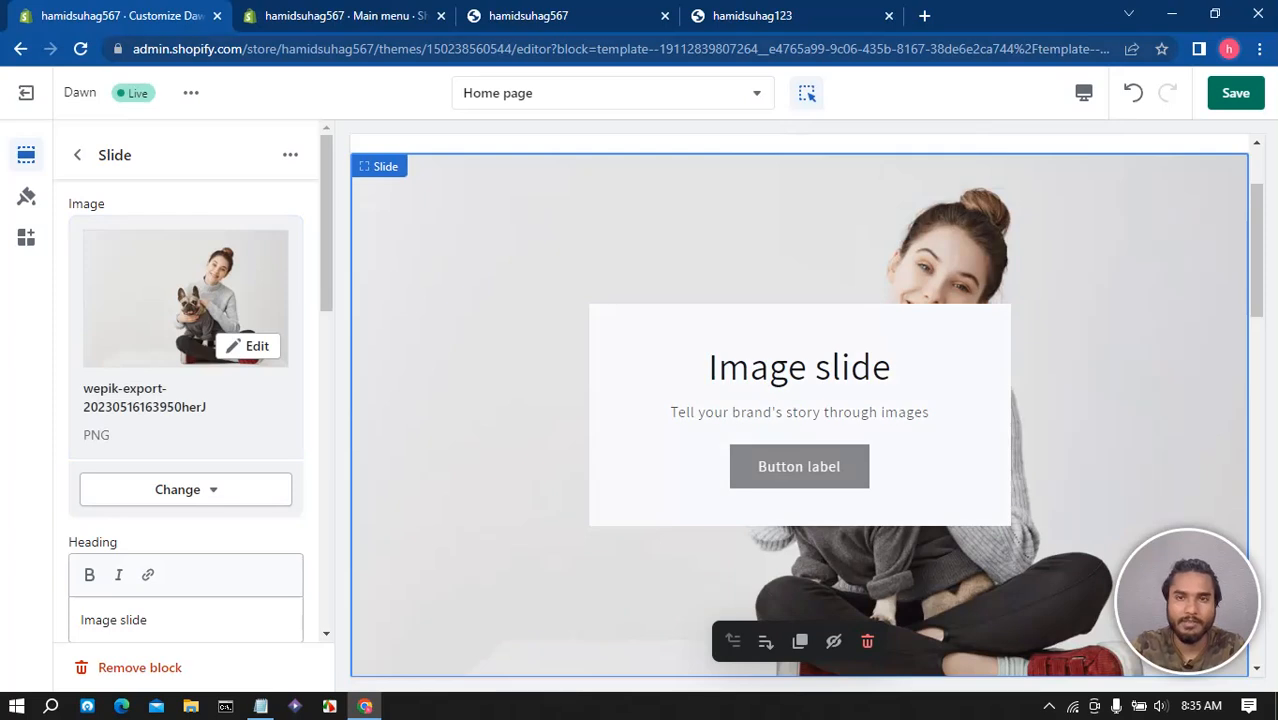
- Copy the "Summer sale" heading from the first slide of the finished reference store
{"action": "left_click", "coordinate": [764, 16]}
{"action": "scroll", "coordinate": [632, 380], "scroll_direction": "up", "scroll_amount": 3}
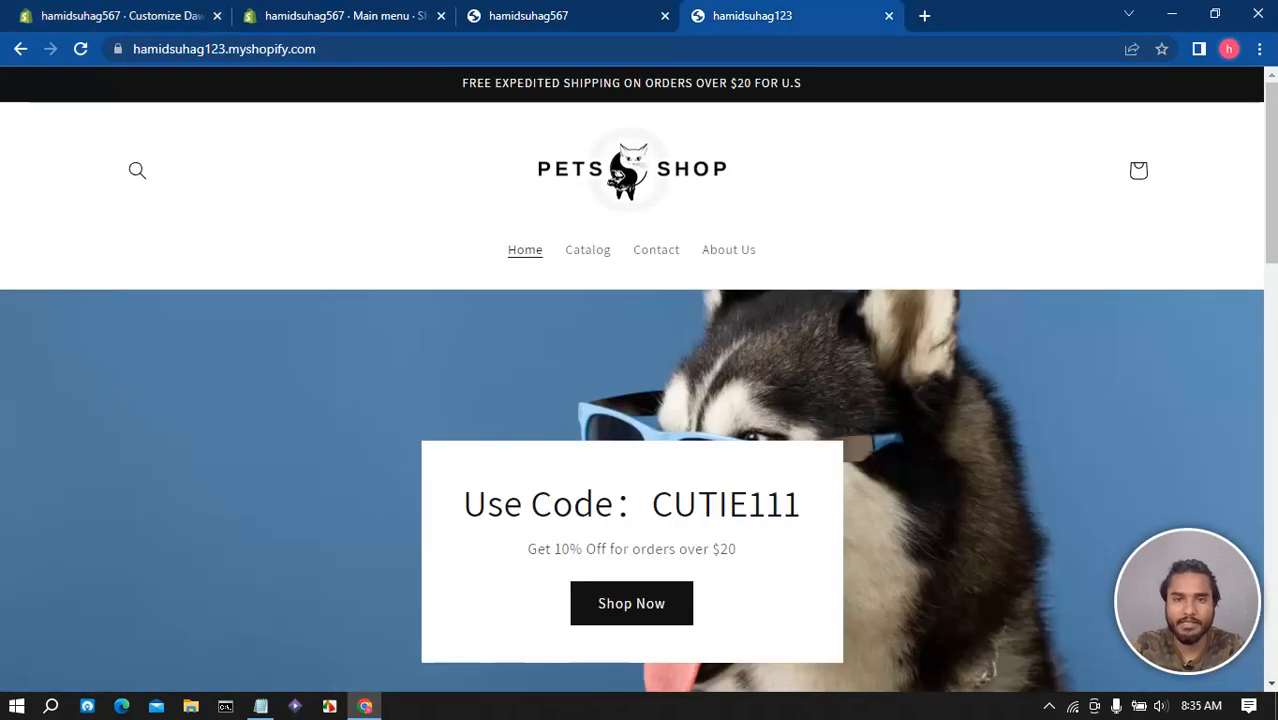
{"action": "scroll", "coordinate": [632, 380], "scroll_direction": "down", "scroll_amount": 3}
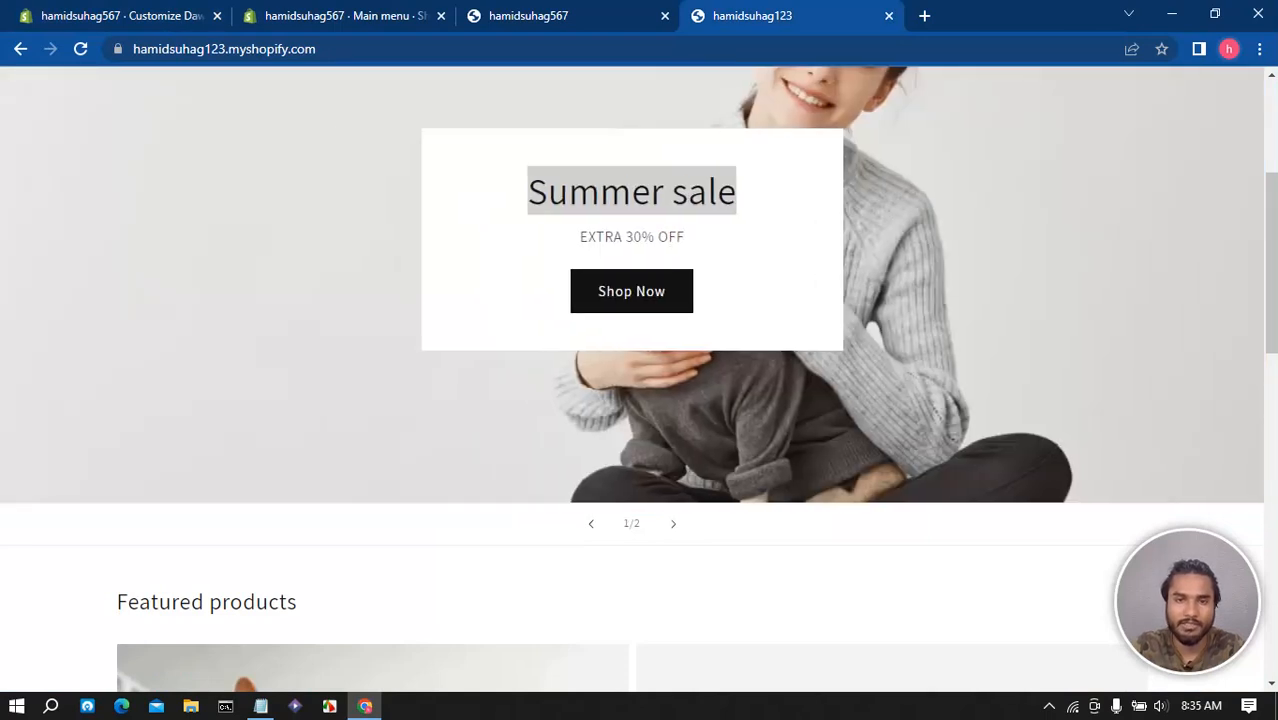
{"action": "right_click", "coordinate": [633, 193]}
{"action": "left_click", "coordinate": [665, 205]}
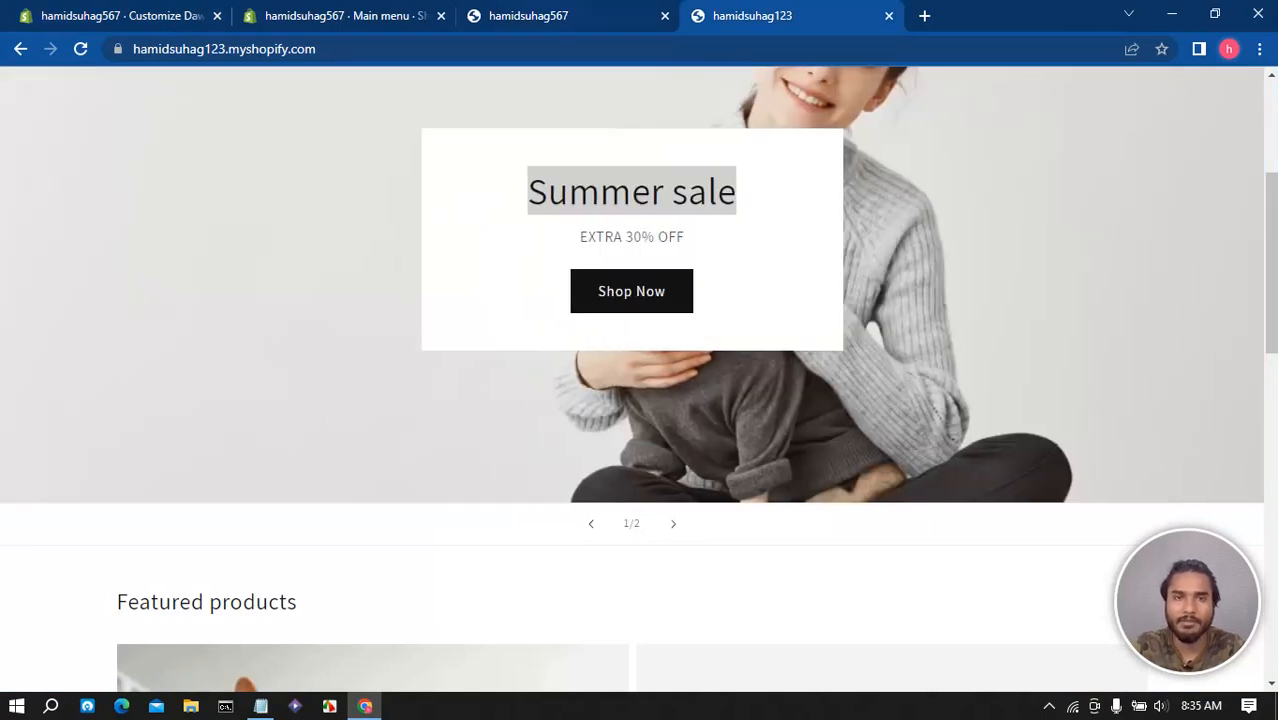
- Return to the theme editor and set the first slide's heading to "Summer sale"
{"action": "left_click", "coordinate": [140, 16]}
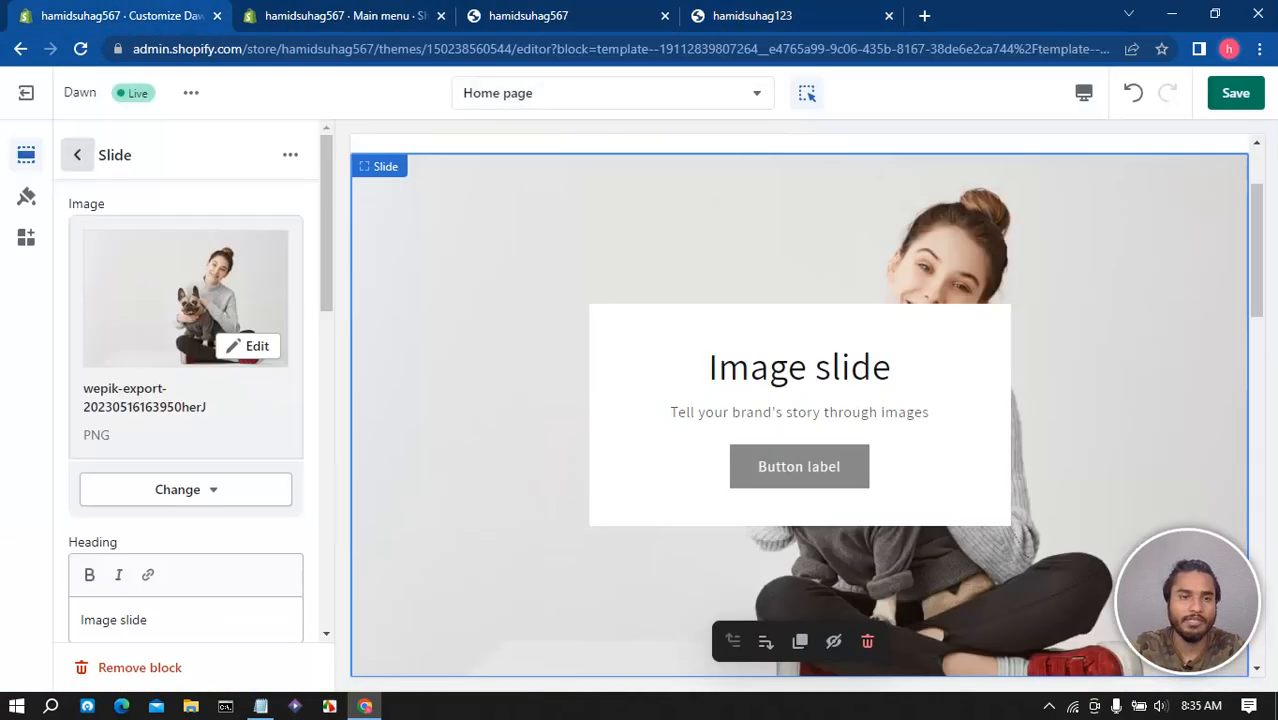
{"action": "scroll", "coordinate": [188, 470], "scroll_direction": "down", "scroll_amount": 2}
{"action": "scroll", "coordinate": [188, 410], "scroll_direction": "down", "scroll_amount": 1}
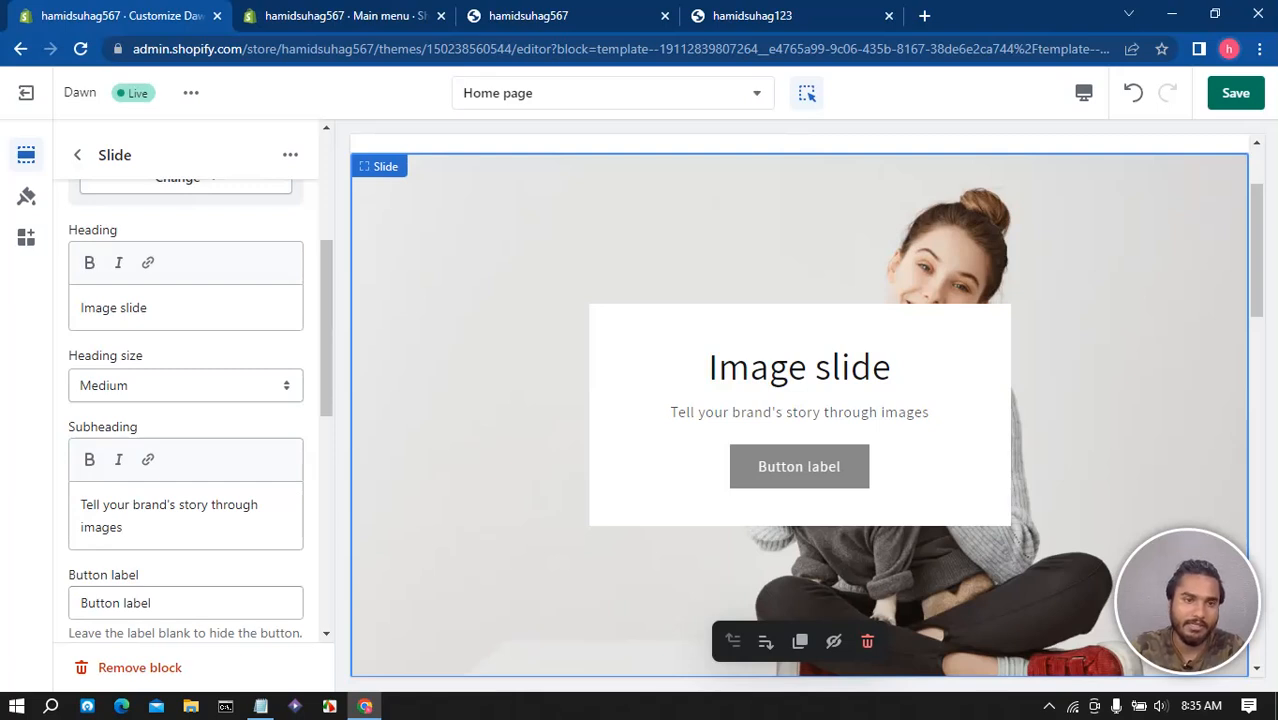
{"action": "left_click_drag", "start_coordinate": [149, 308], "coordinate": [77, 308]}
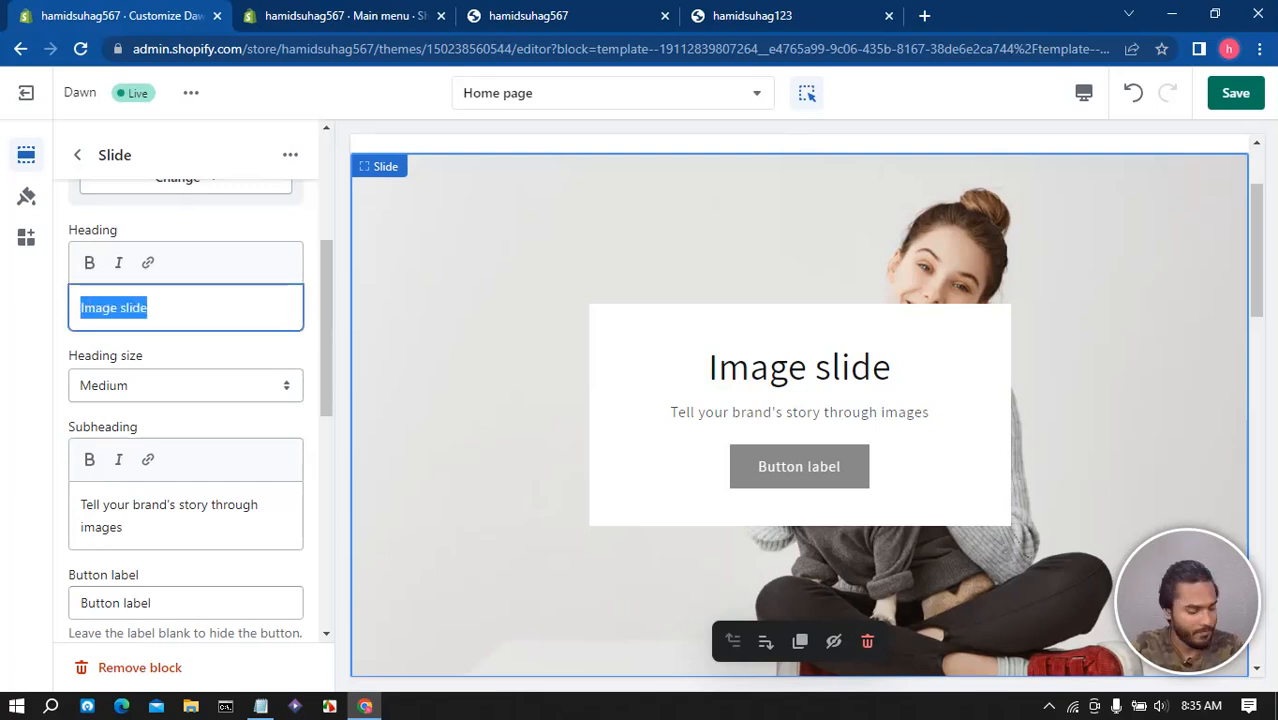
{"action": "type", "text": "Summer sale"}
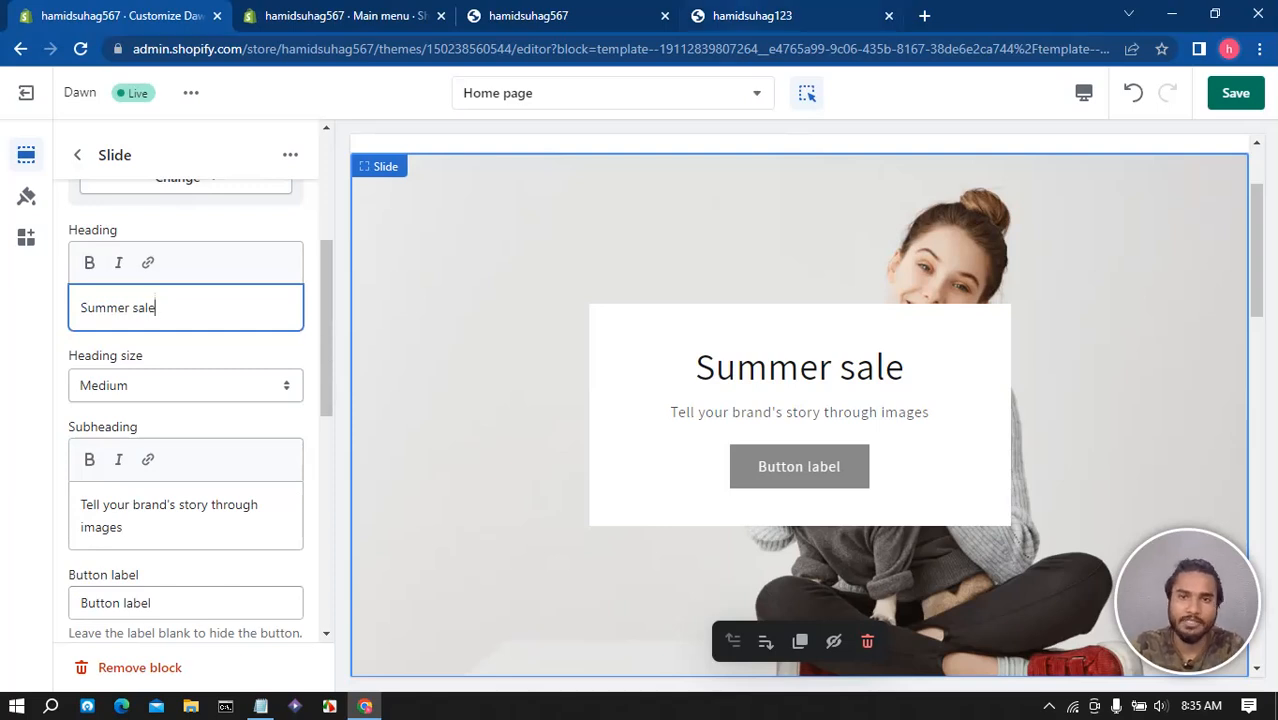
- Copy the first slide's subheading from the reference store and set the matching slide's subheading to "EXTRA 30% OFF" in the theme editor
{"action": "left_click", "coordinate": [752, 16]}
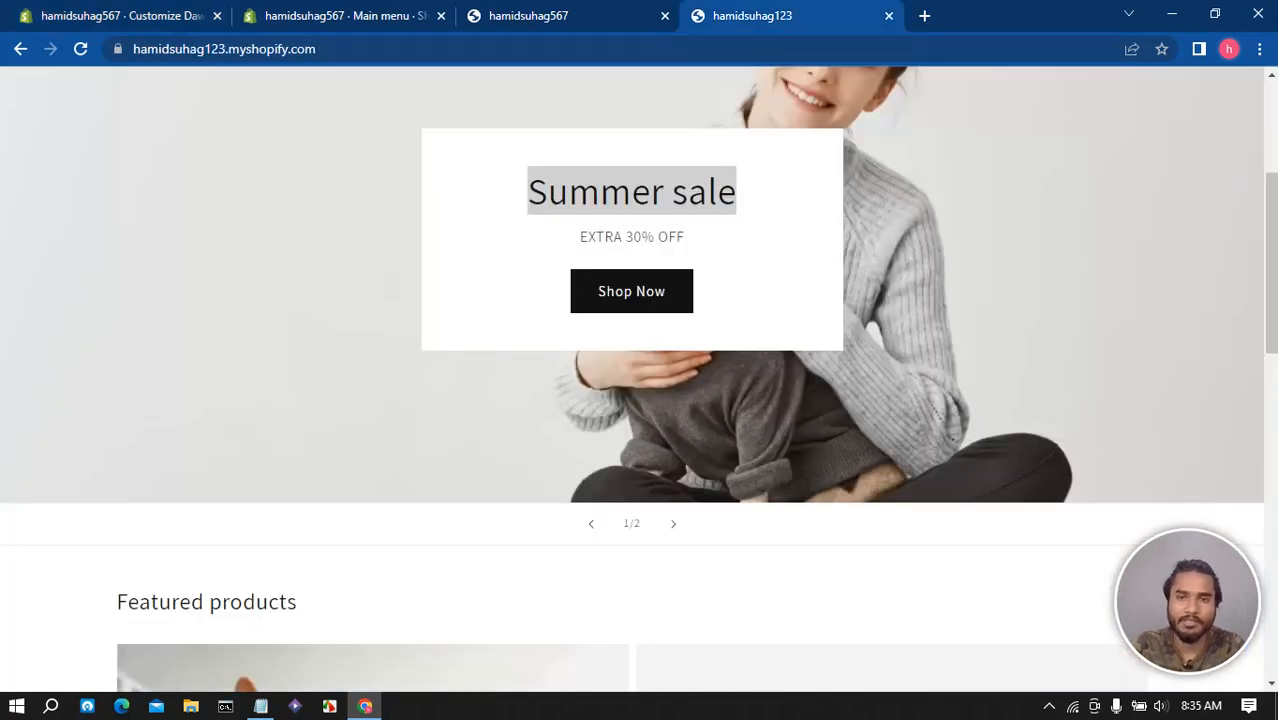
{"action": "left_click_drag", "start_coordinate": [686, 237], "coordinate": [579, 237]}
{"action": "key", "text": "ctrl+c"}
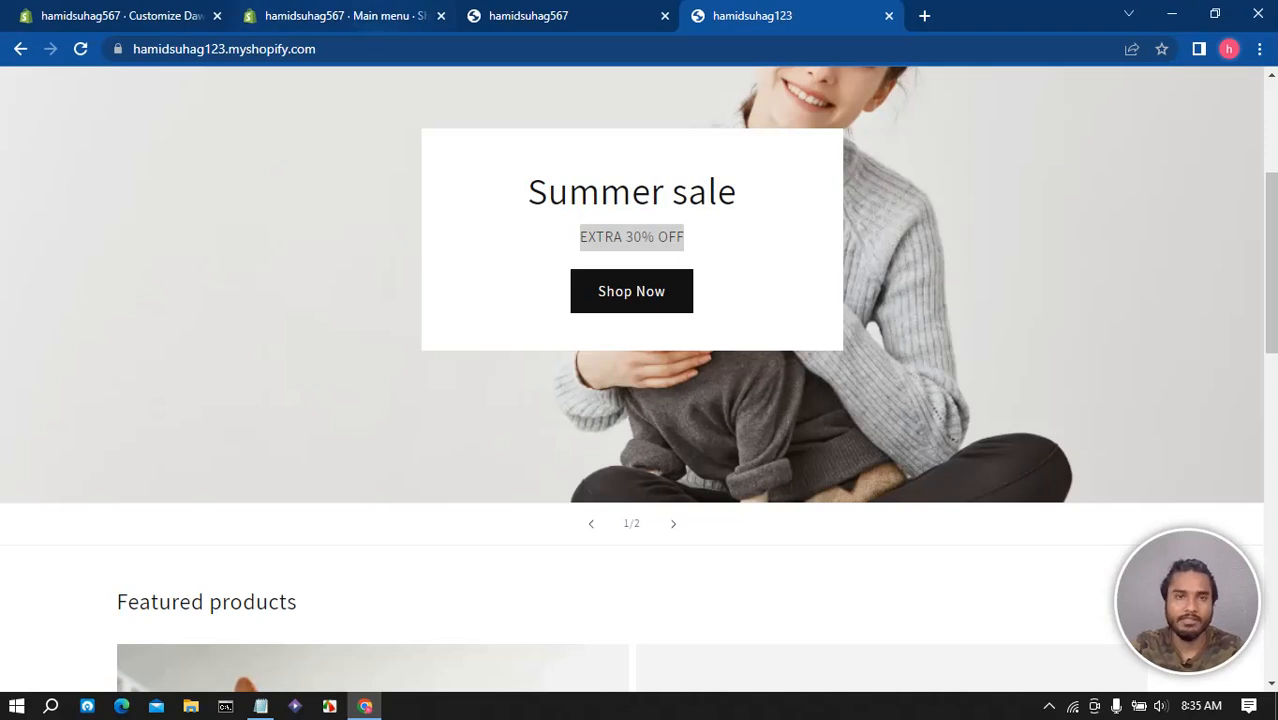
{"action": "left_click", "coordinate": [345, 16]}
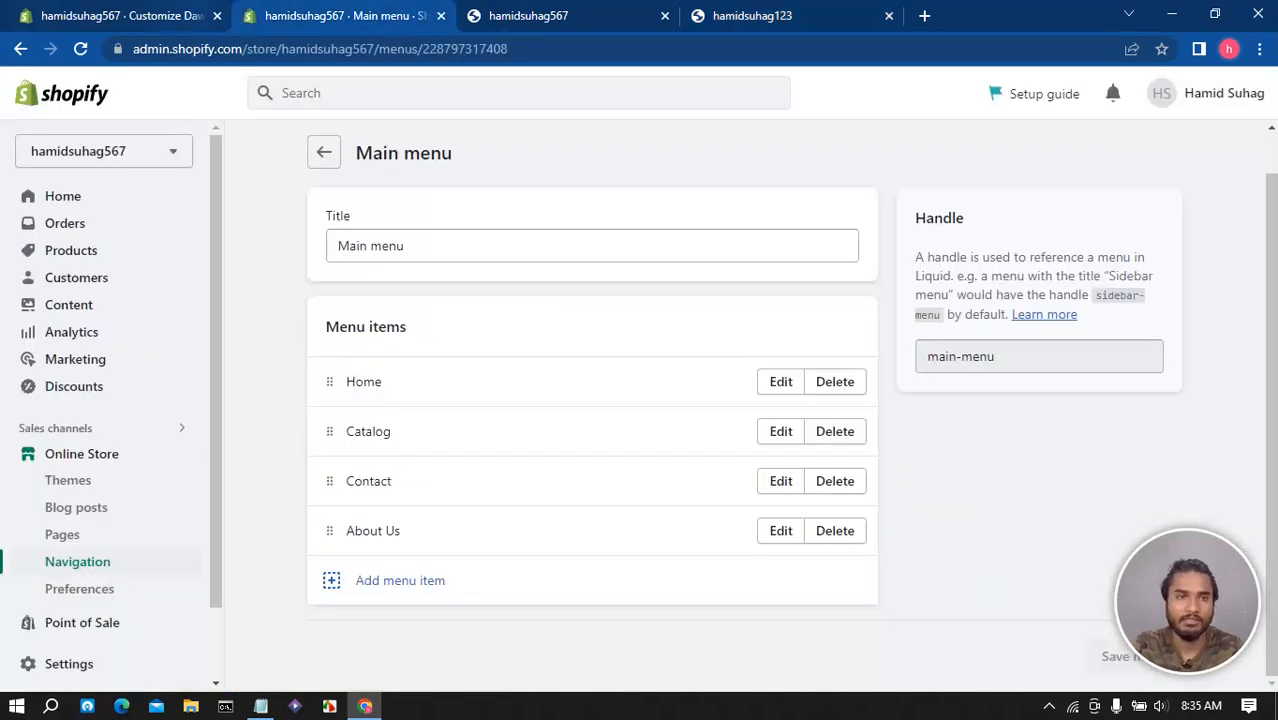
{"action": "left_click", "coordinate": [150, 16]}
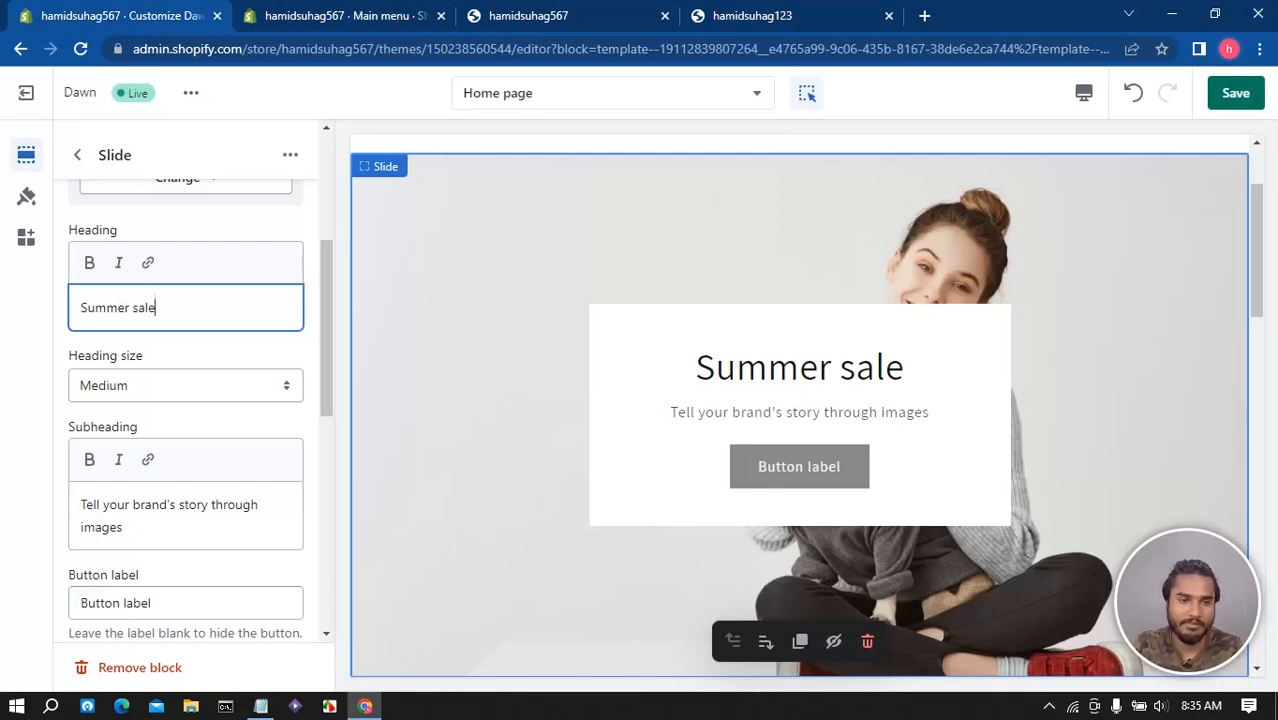
{"action": "triple_click", "coordinate": [123, 527]}
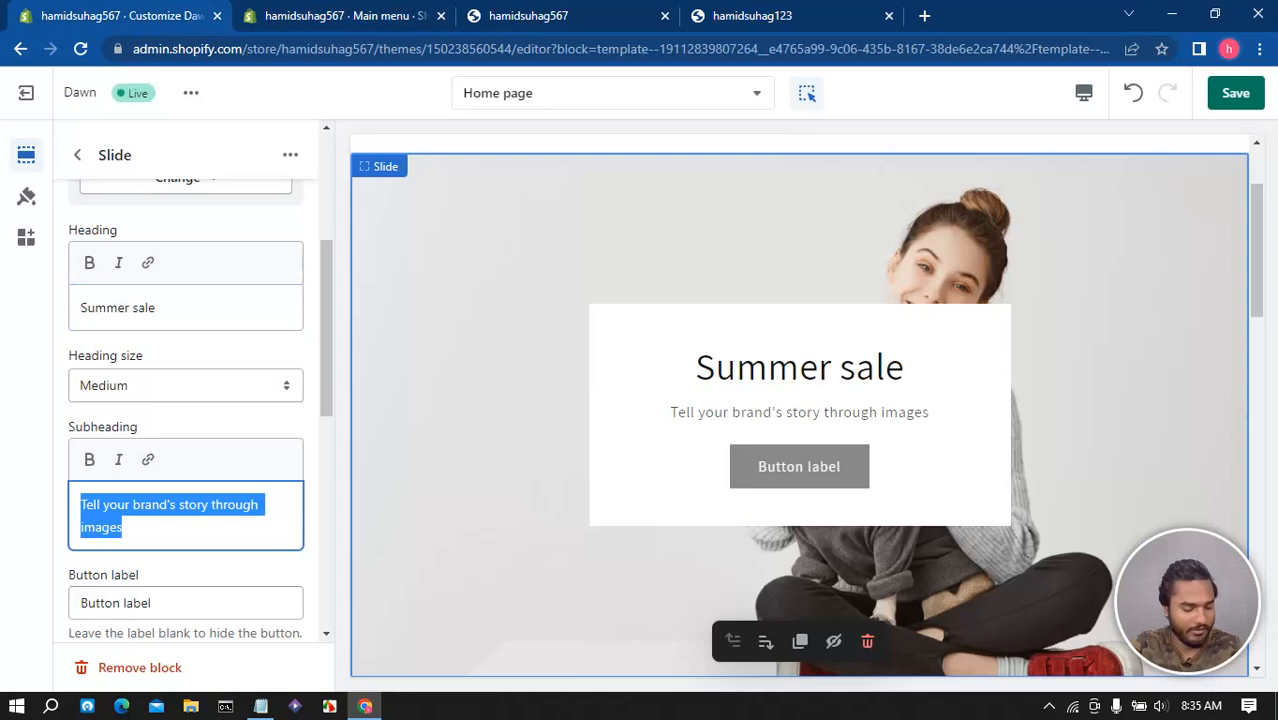
{"action": "key", "text": "ctrl+v"}
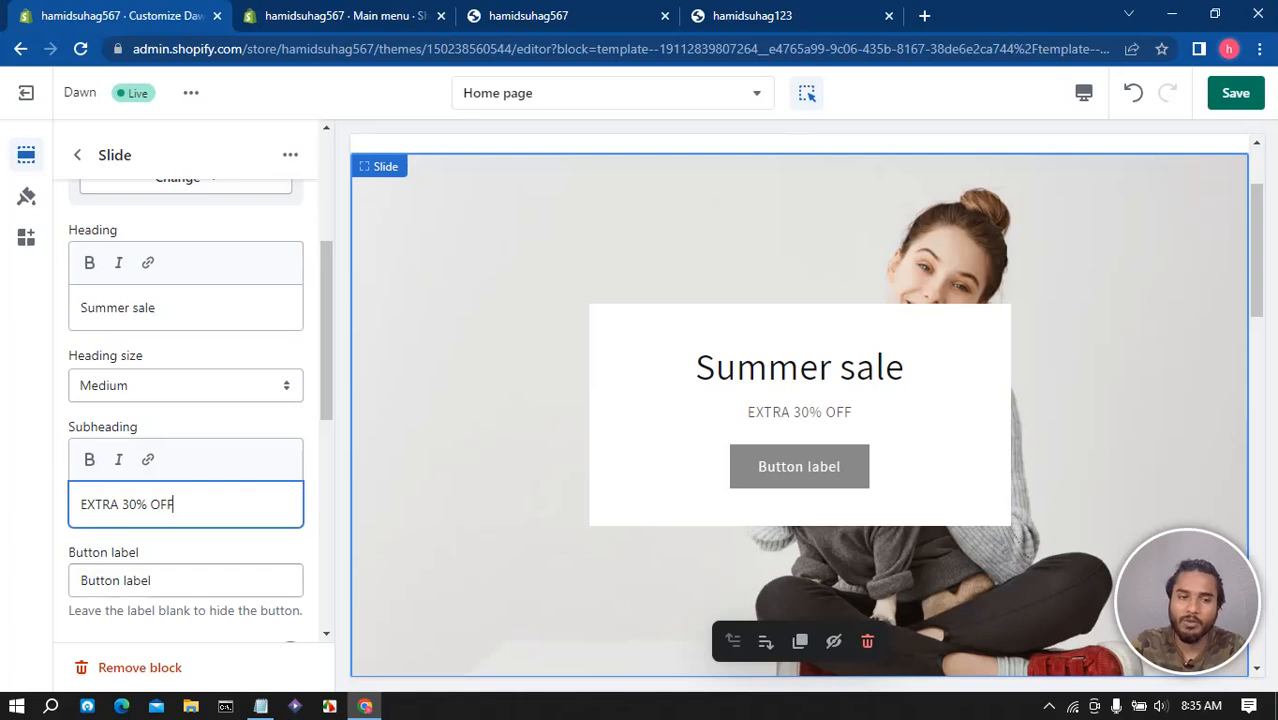
- Replace the first slide's button label with "Shop Now"
{"action": "left_click", "coordinate": [170, 580]}
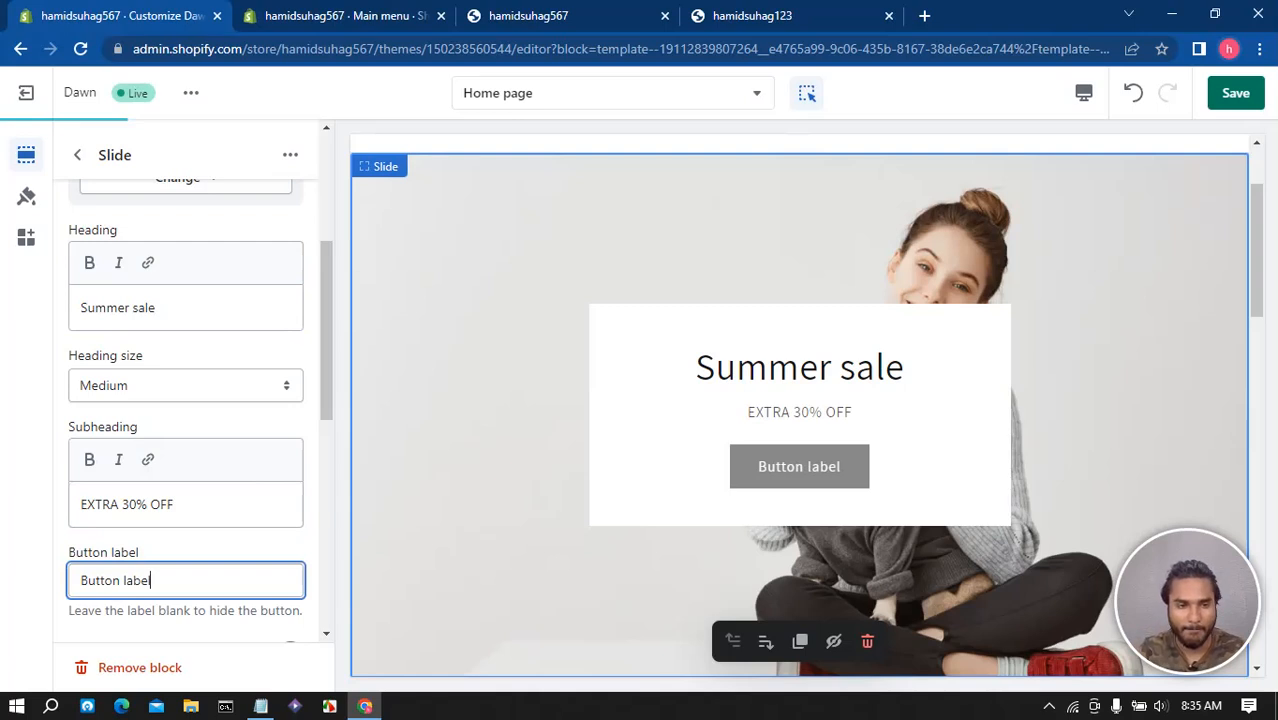
{"action": "key", "text": "ctrl+a"}
{"action": "key", "text": "BackSpace"}
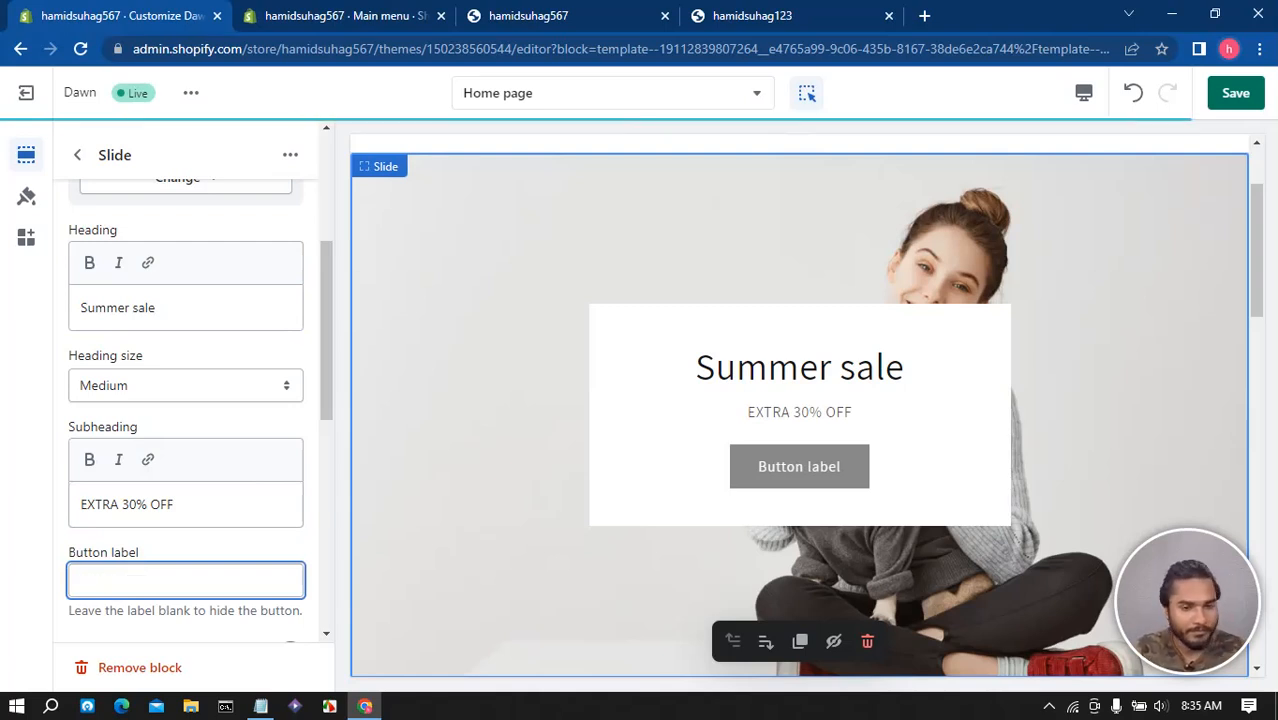
{"action": "type", "text": "S"}
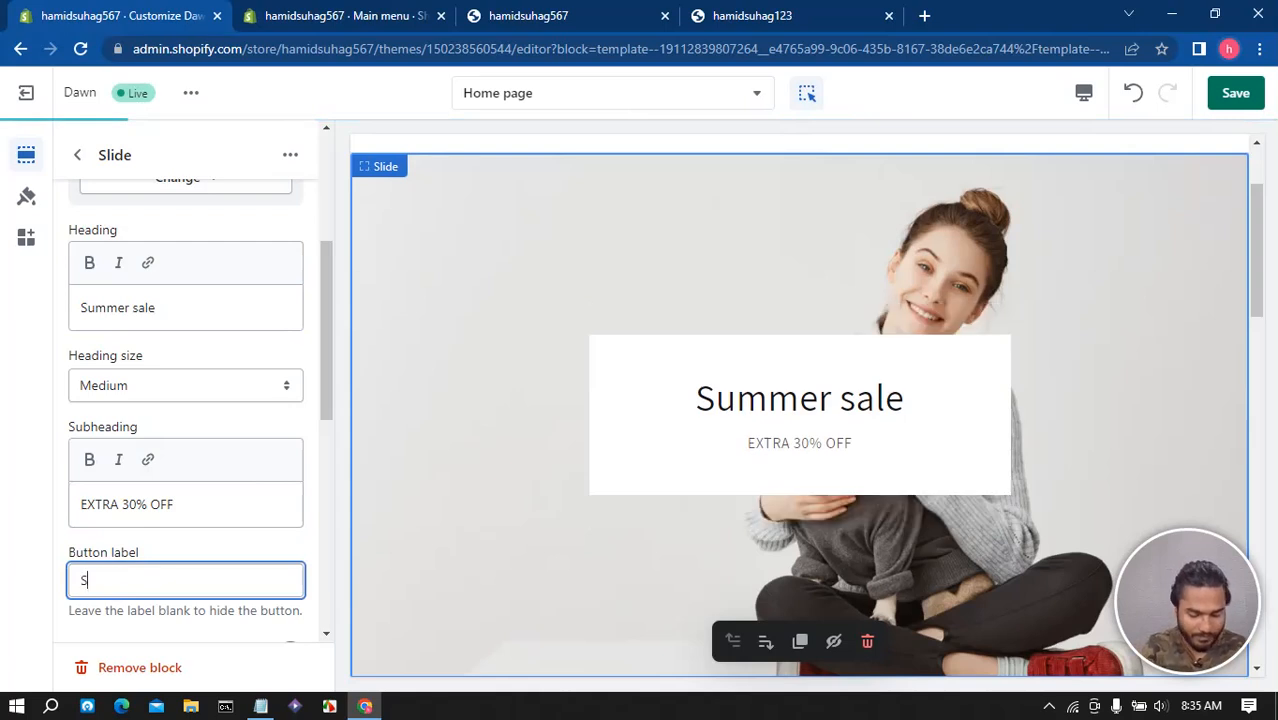
{"action": "type", "text": "hop "}
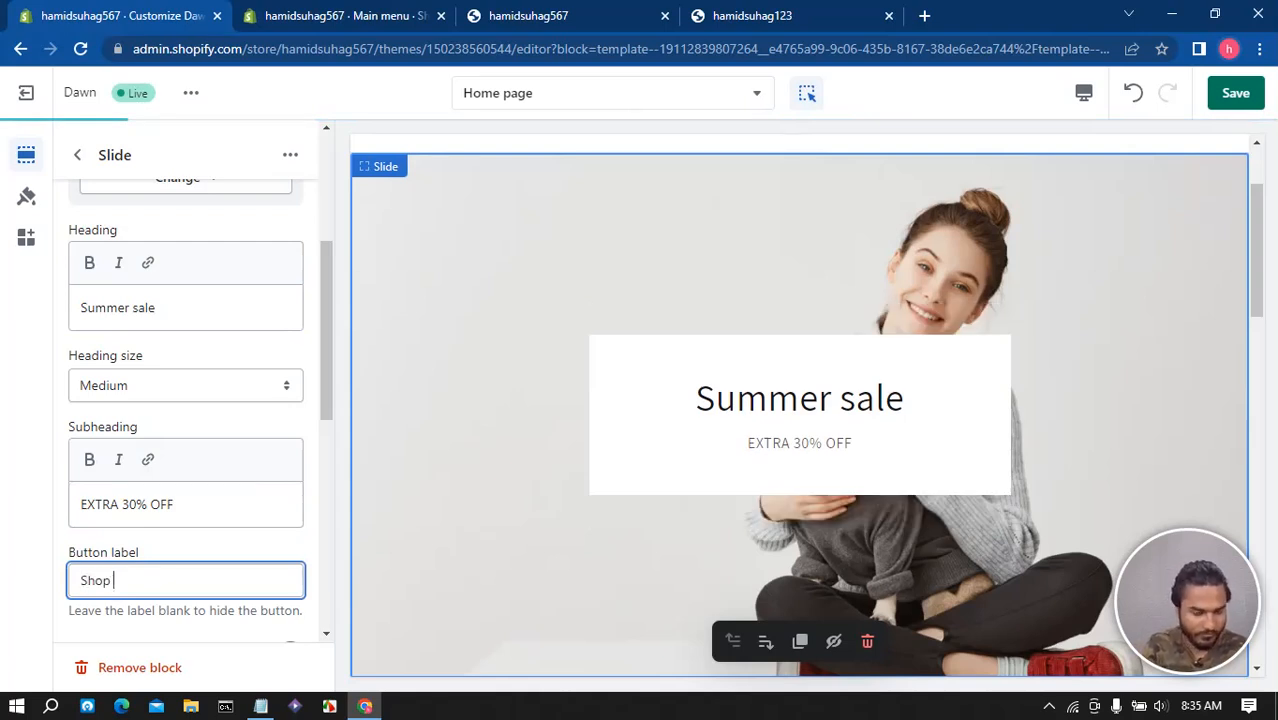
{"action": "type", "text": "Now"}
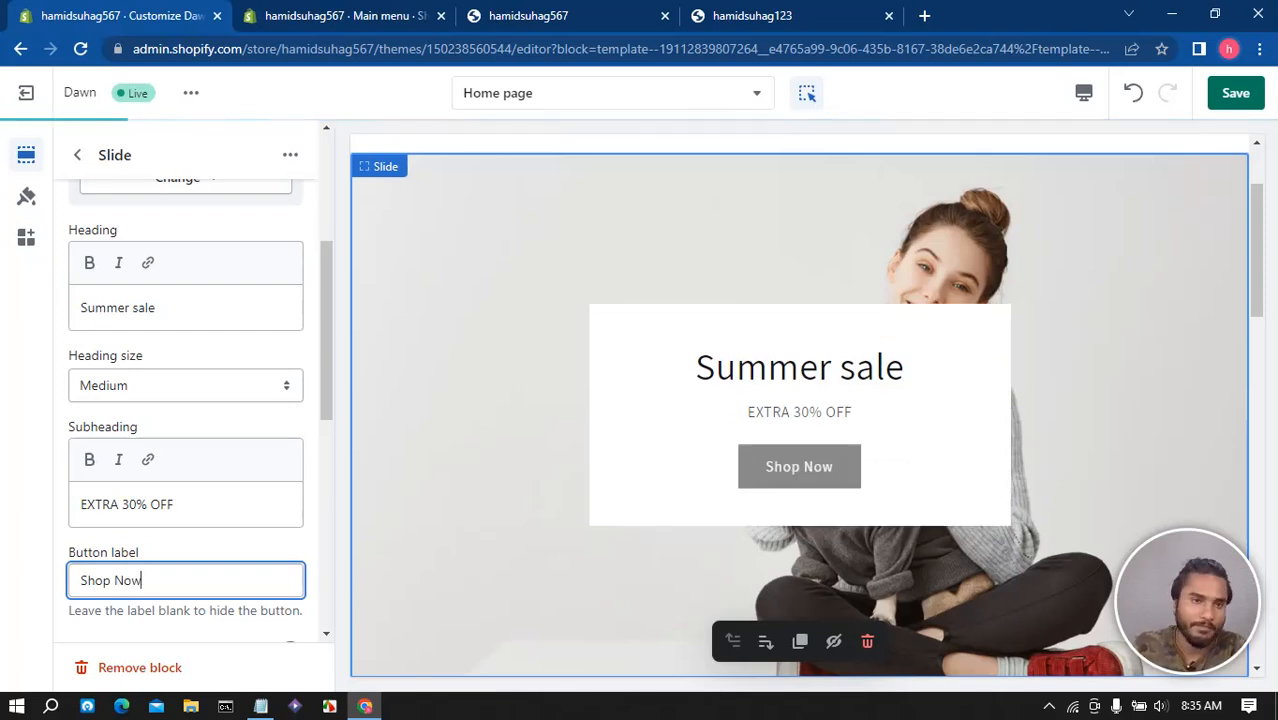
- Link the first slide's button to All products and save the theme changes
{"action": "scroll", "coordinate": [185, 400], "scroll_direction": "down", "scroll_amount": 3}
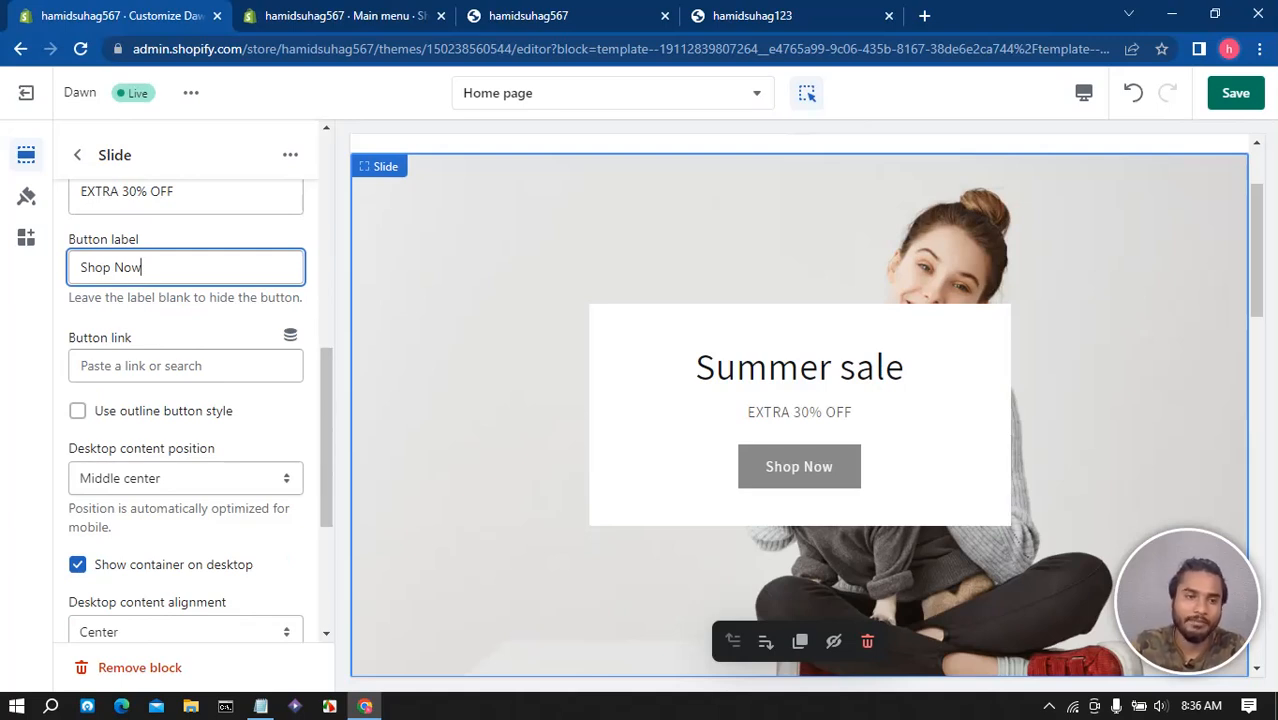
{"action": "left_click", "coordinate": [185, 366]}
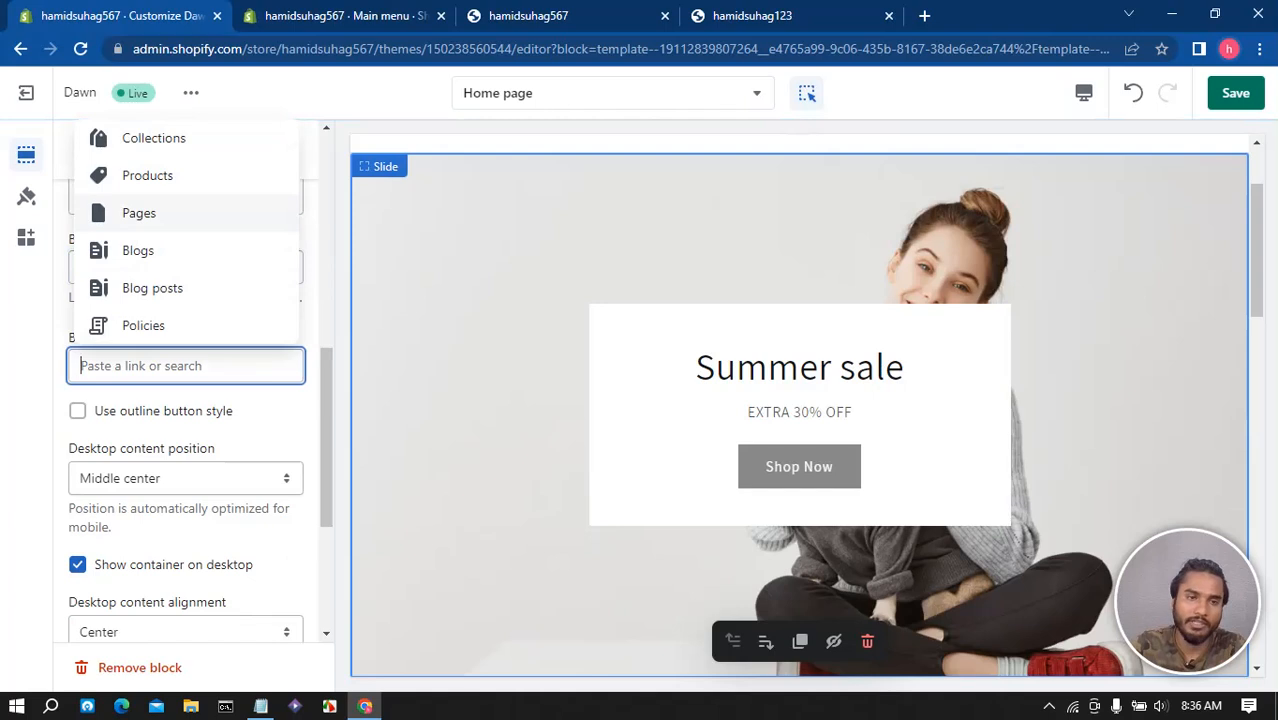
{"action": "left_click", "coordinate": [148, 176]}
{"action": "left_click", "coordinate": [157, 325]}
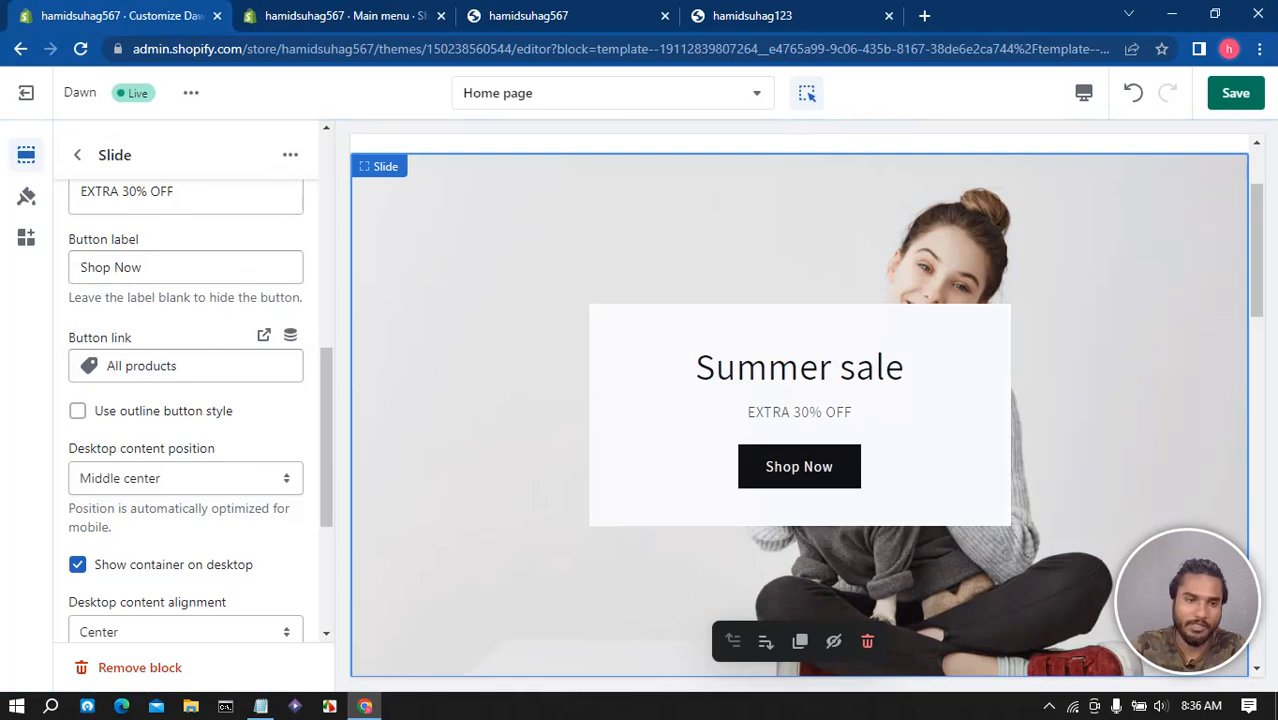
{"action": "scroll", "coordinate": [185, 400], "scroll_direction": "up", "scroll_amount": 5}
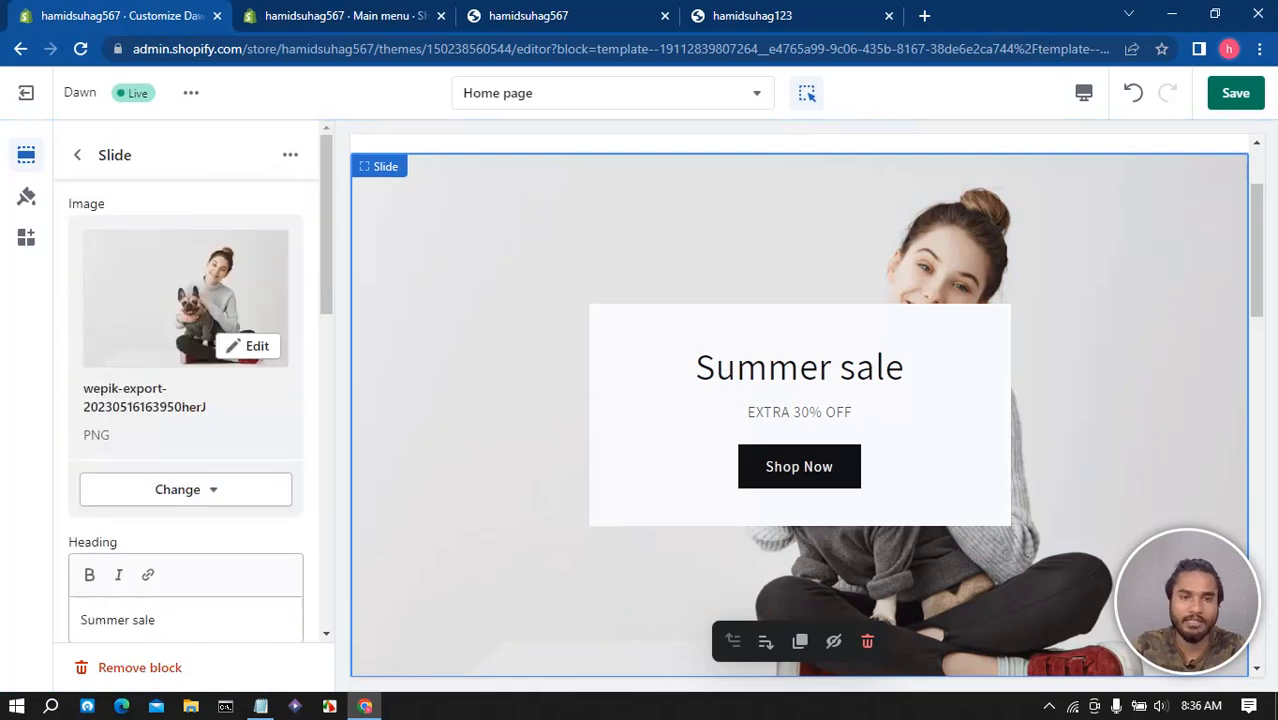
{"action": "left_click", "coordinate": [1236, 93]}
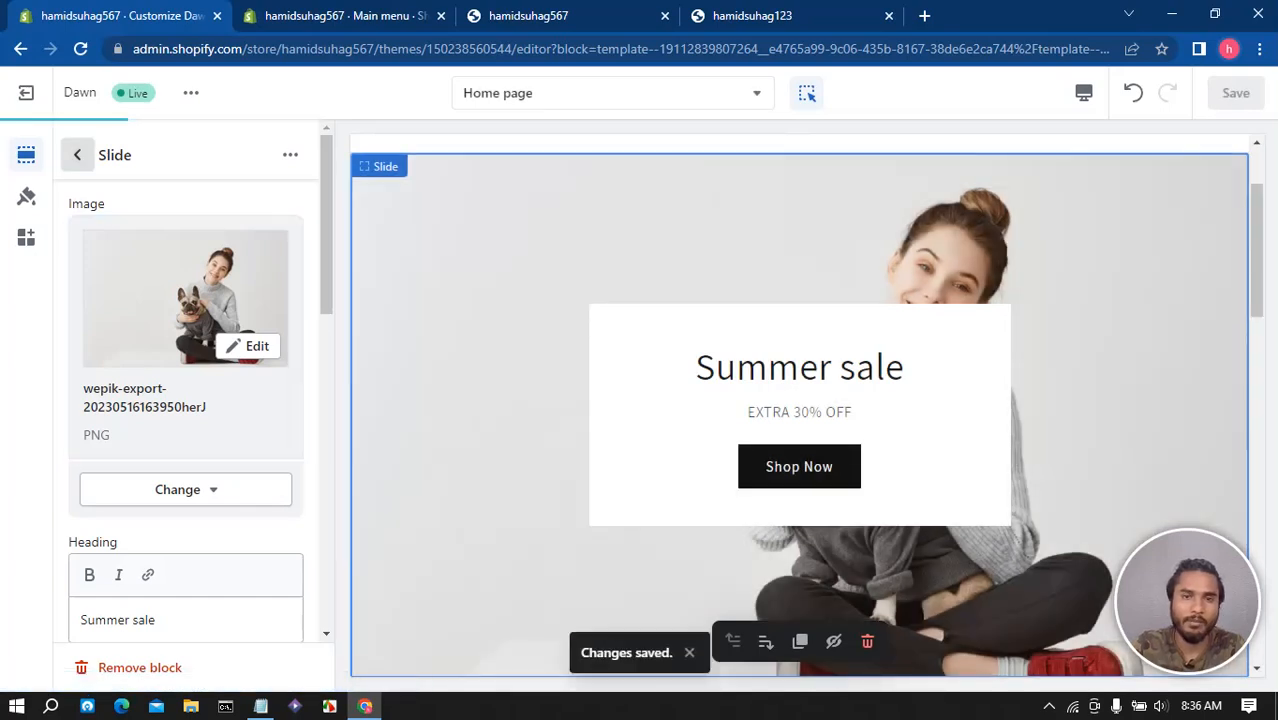
{"action": "left_click", "coordinate": [77, 155]}
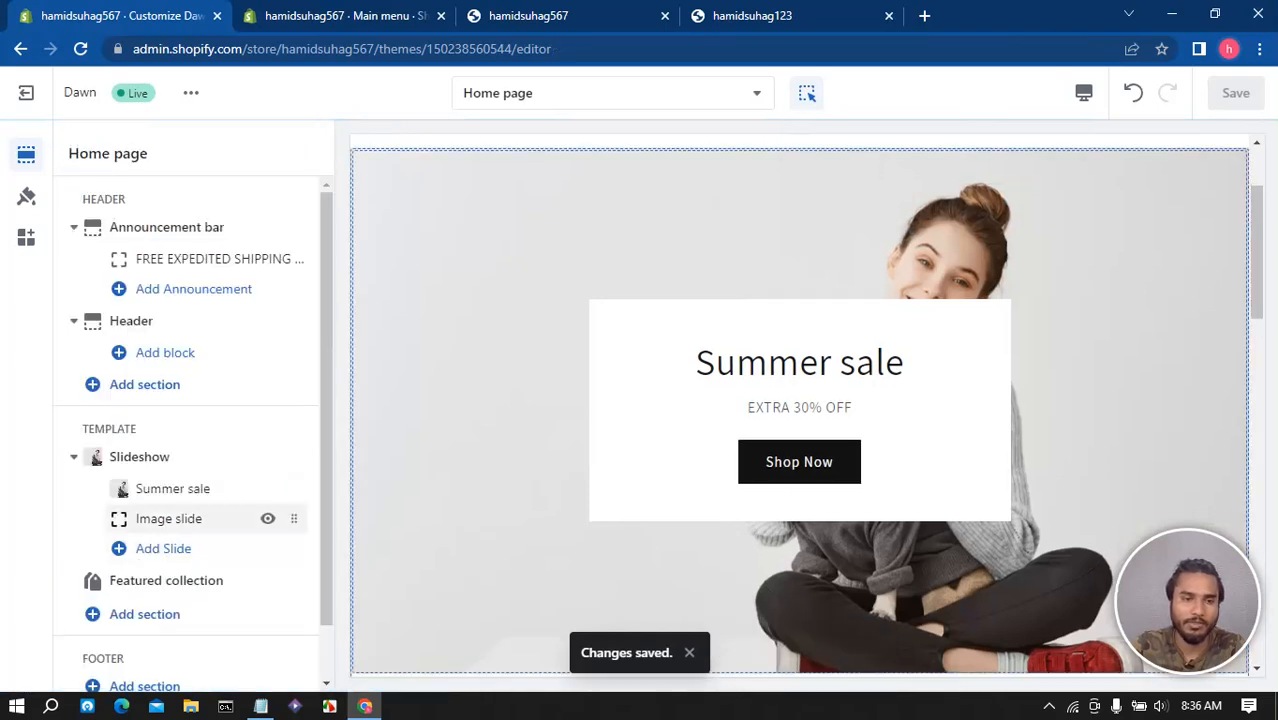
{"action": "left_click", "coordinate": [168, 518]}
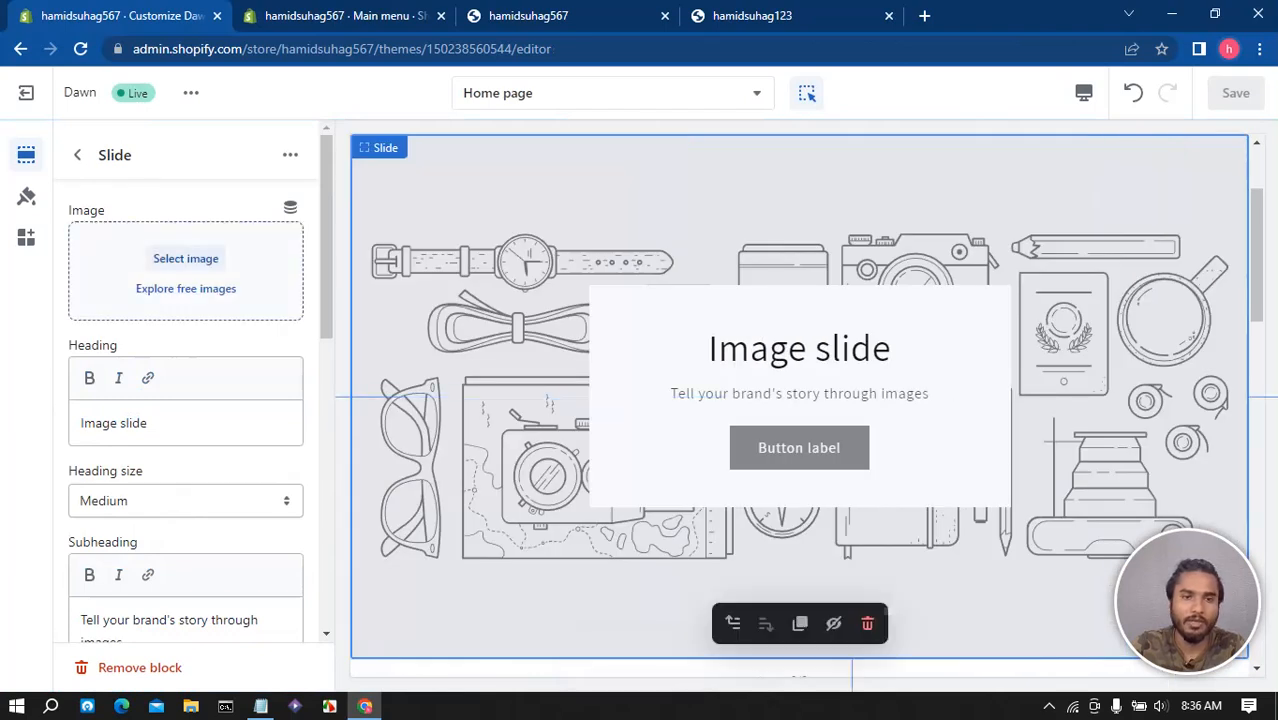
{"action": "left_click", "coordinate": [185, 258]}
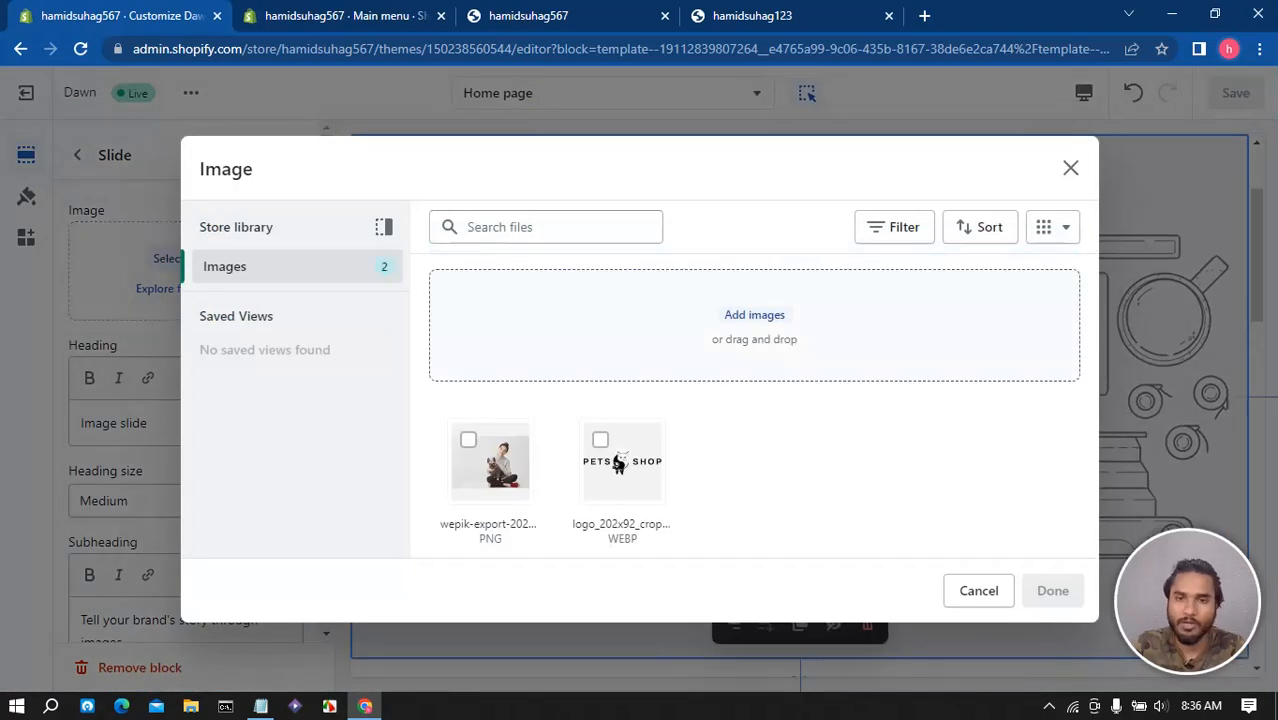
{"action": "left_click", "coordinate": [755, 315]}
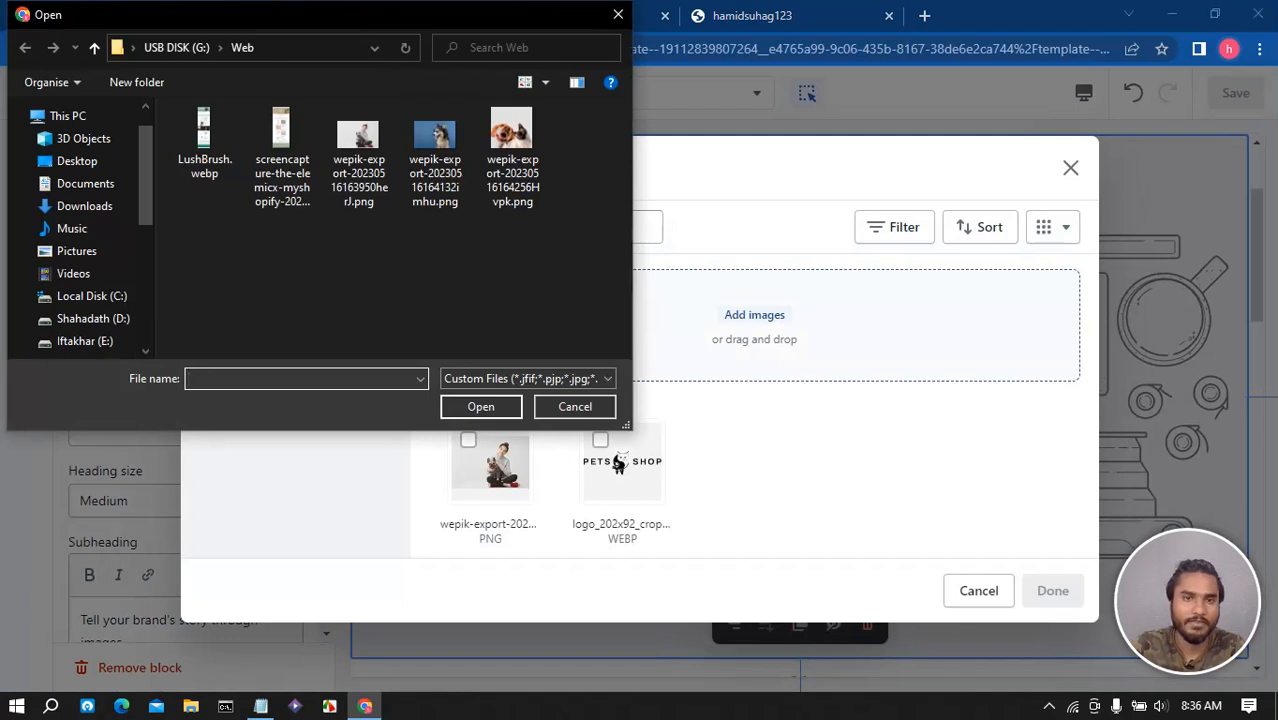
{"action": "left_click", "coordinate": [435, 150]}
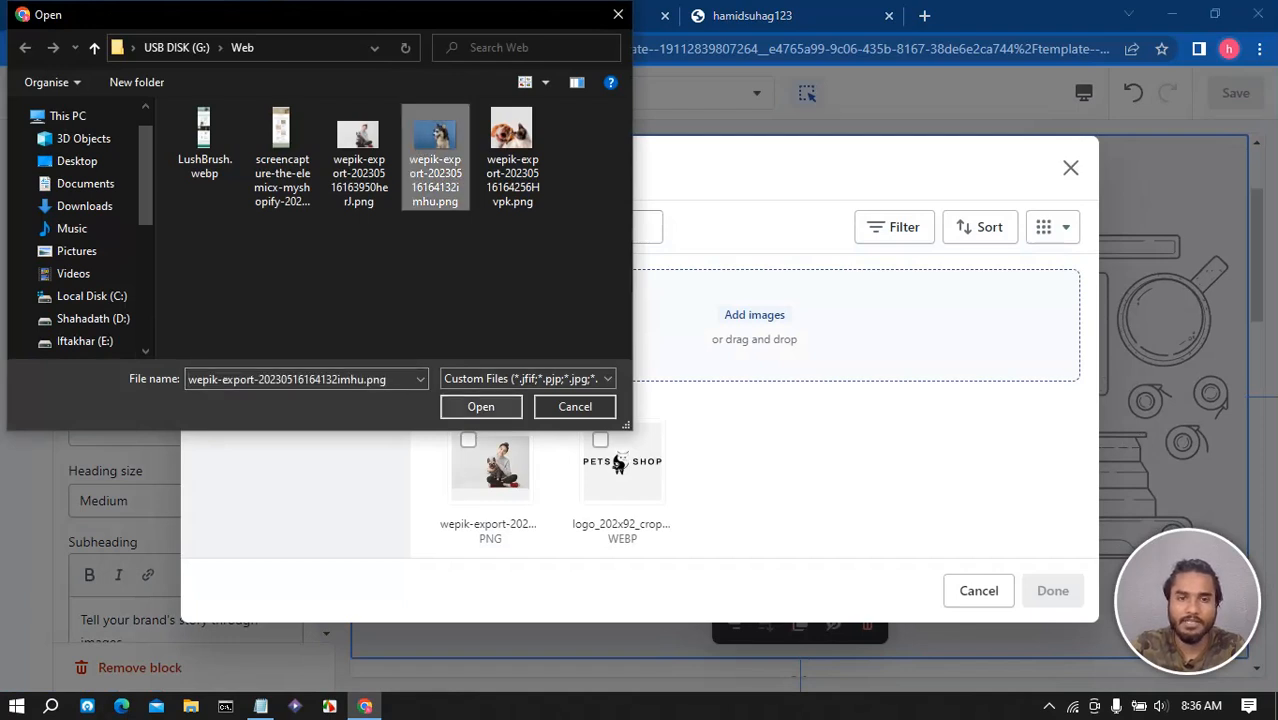
{"action": "left_click", "coordinate": [480, 406]}
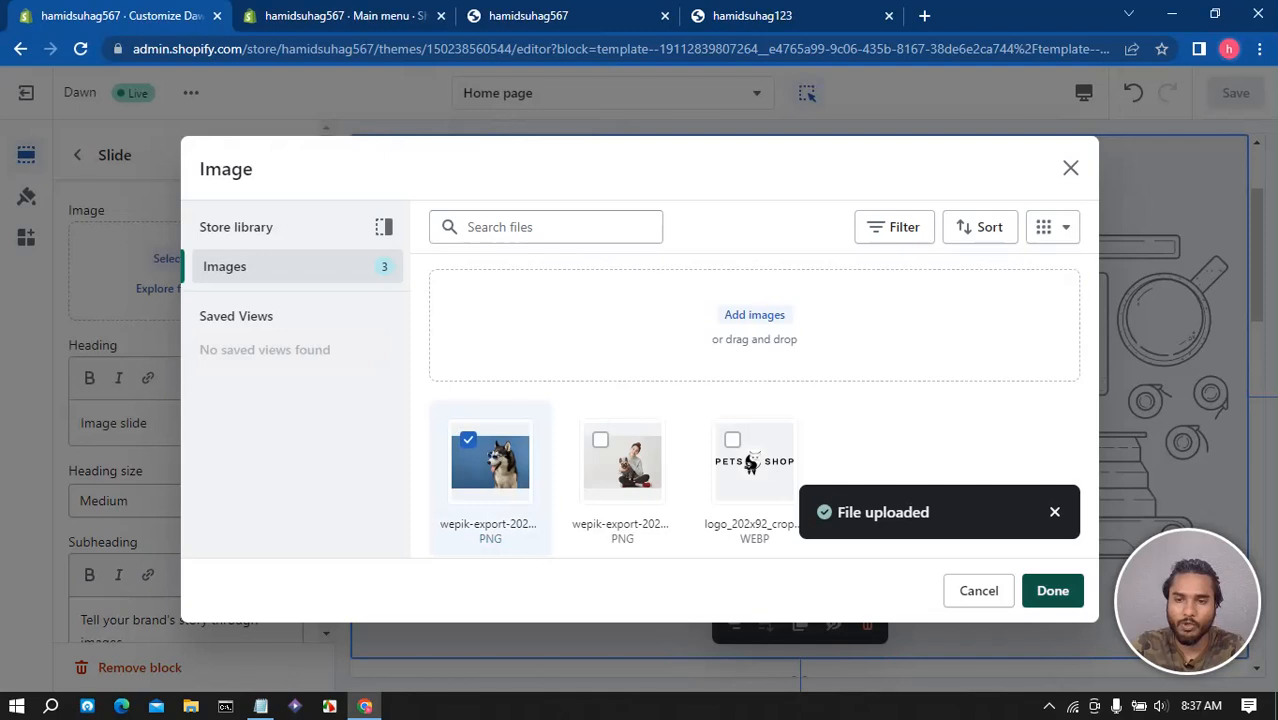
{"action": "left_click", "coordinate": [1052, 590]}
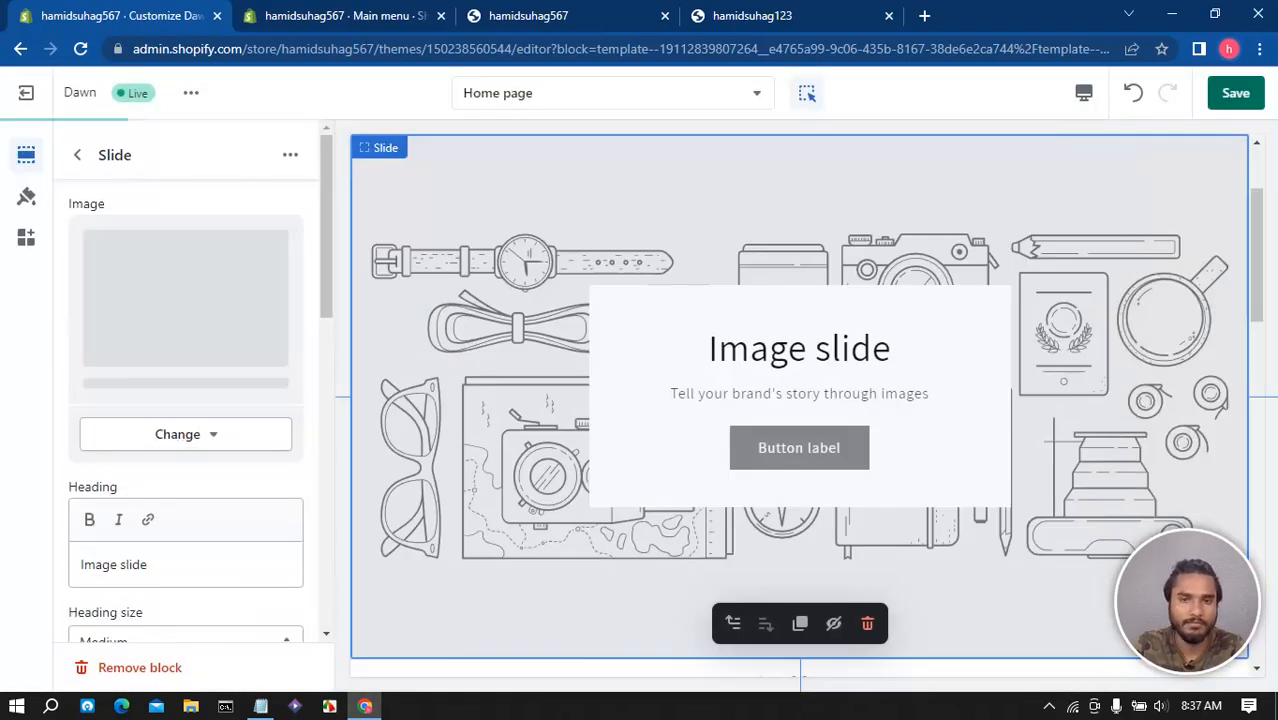
- Copy the second slide's heading from the reference store and set the matching slide's heading to "Use Code： CUTIE111" in the theme editor
{"action": "left_click", "coordinate": [790, 15]}
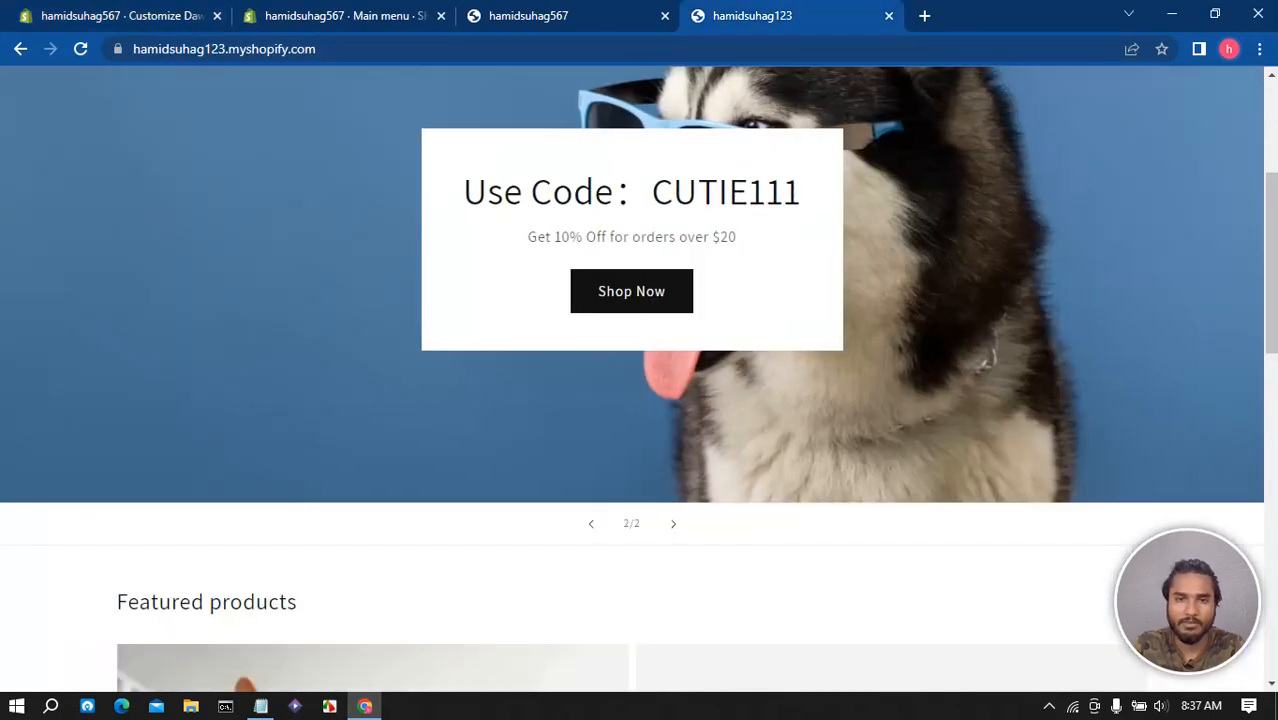
{"action": "left_click_drag", "start_coordinate": [463, 191], "coordinate": [802, 191]}
{"action": "key", "text": "ctrl+c"}
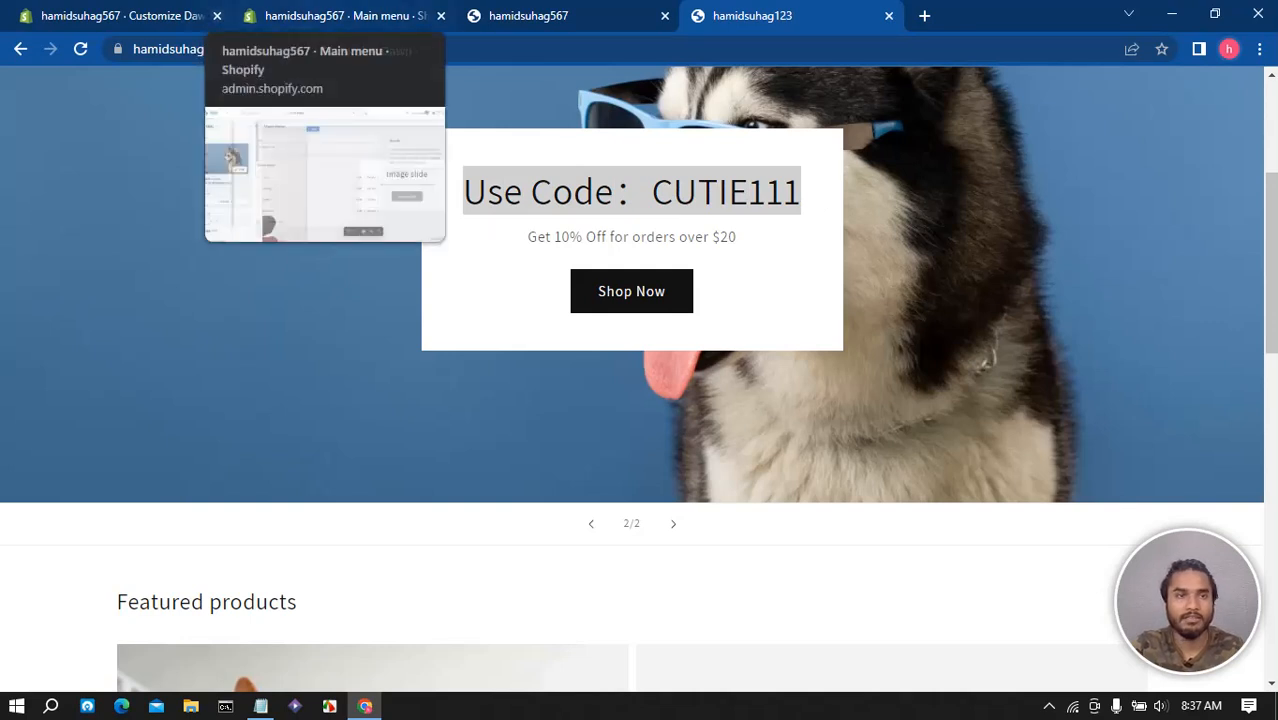
{"action": "left_click", "coordinate": [120, 15]}
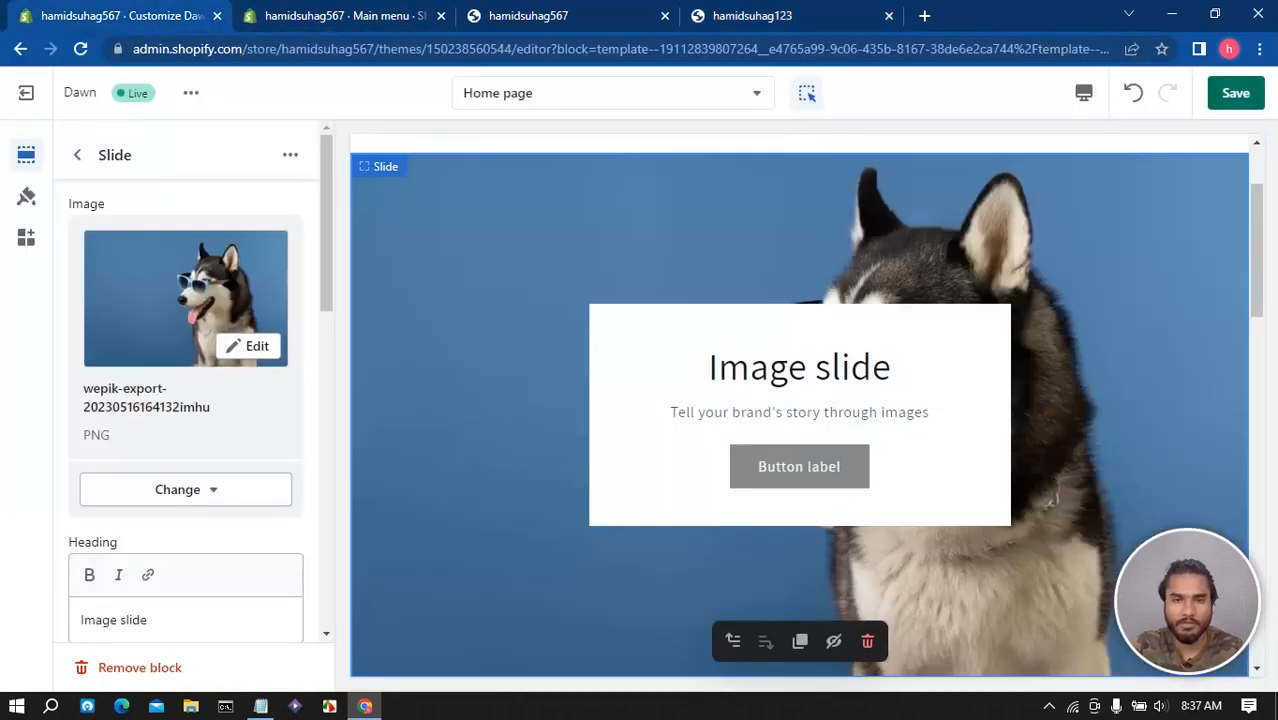
{"action": "scroll", "coordinate": [185, 400], "scroll_direction": "down", "scroll_amount": 3}
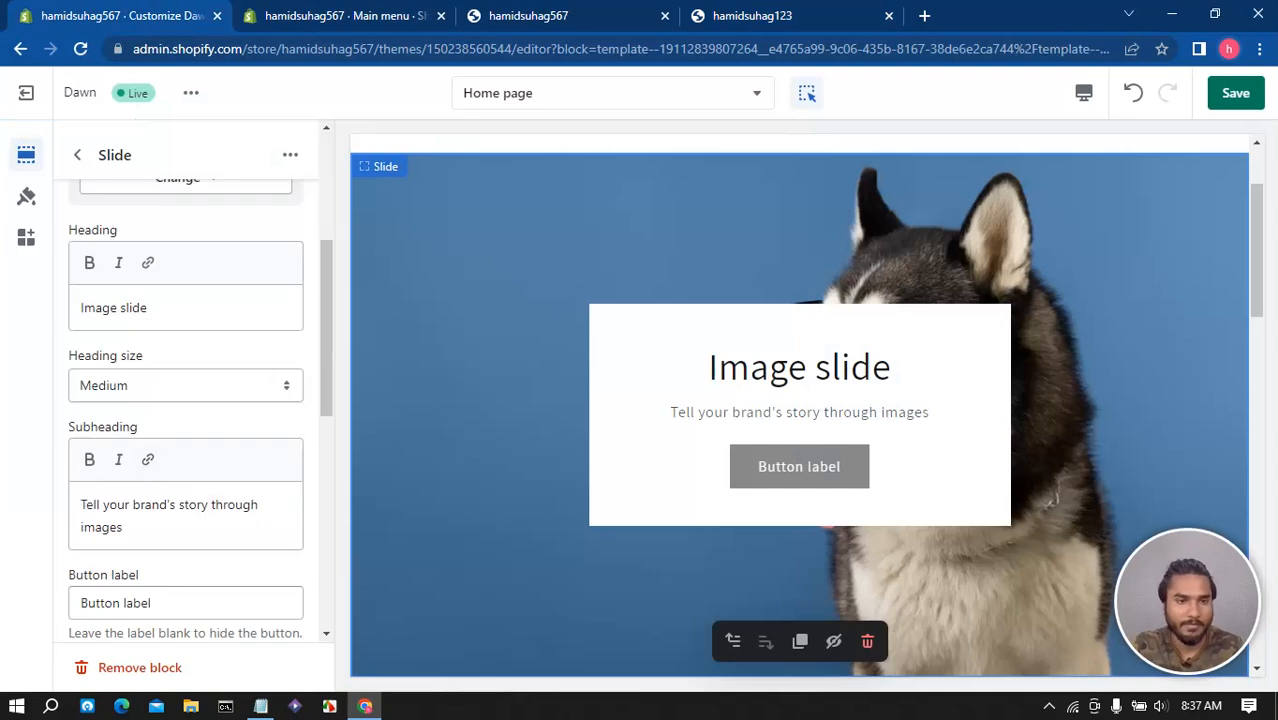
{"action": "left_click_drag", "start_coordinate": [148, 308], "coordinate": [80, 308]}
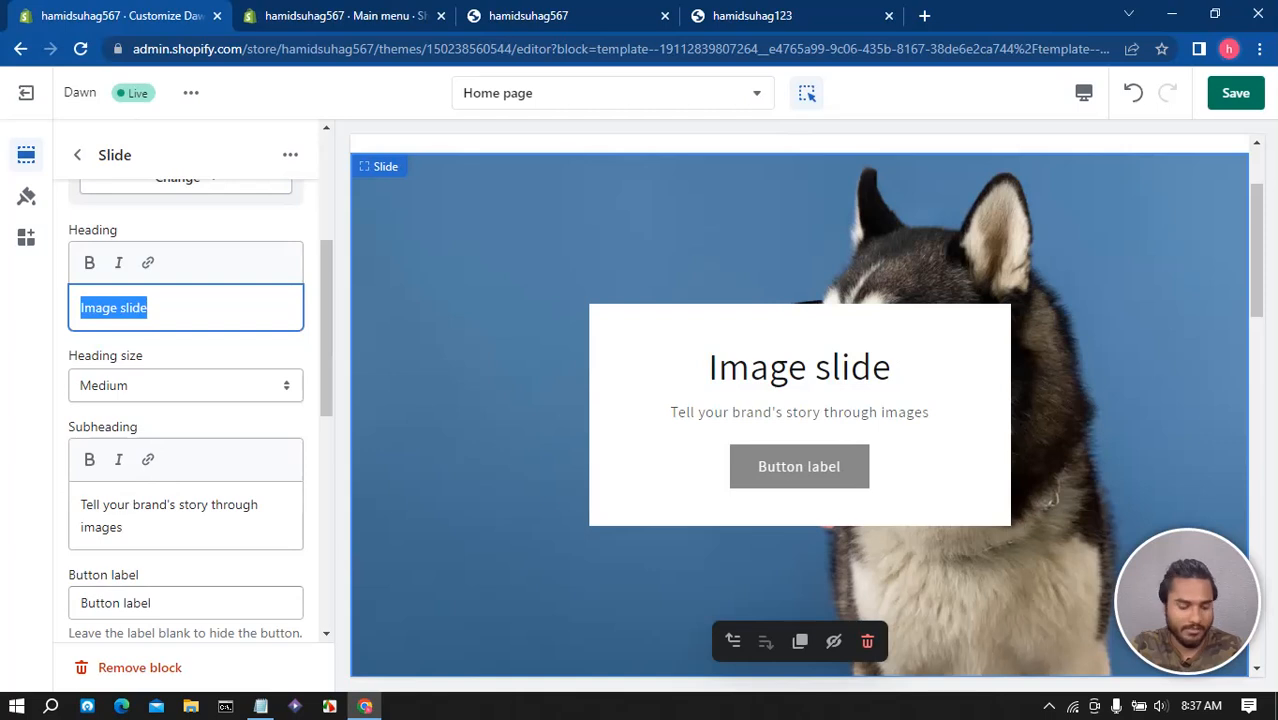
{"action": "key", "text": "ctrl+v"}
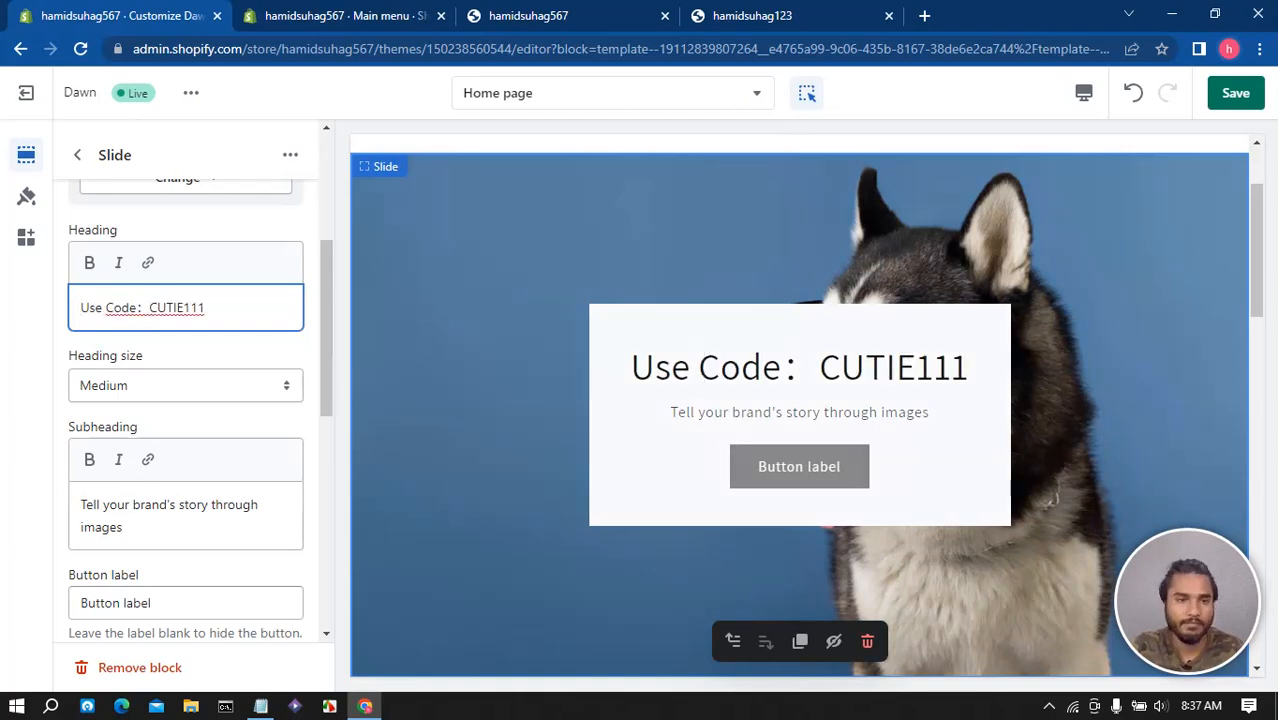
- Copy the second slide's subheading from the reference store and set the matching subheading to "Get 10% Off for orders over $20" in the theme editor
{"action": "left_click", "coordinate": [752, 16]}
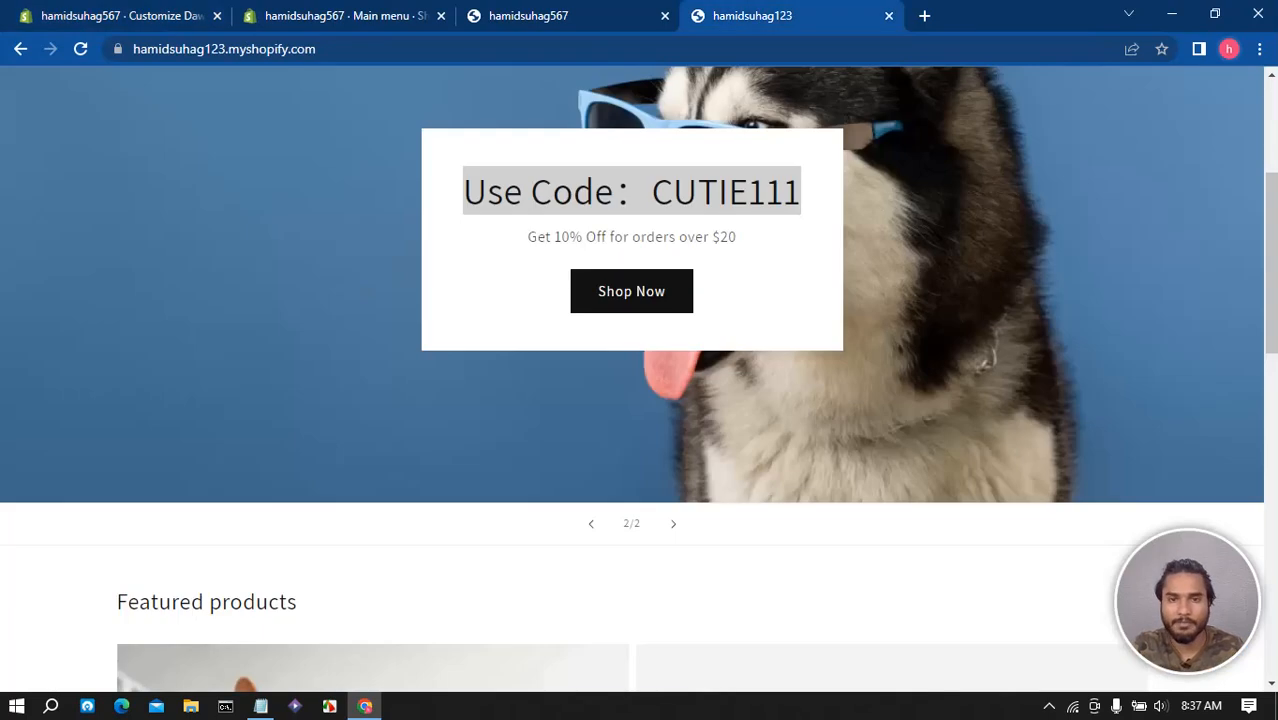
{"action": "left_click_drag", "start_coordinate": [525, 238], "coordinate": [736, 242]}
{"action": "key", "text": "ctrl+c"}
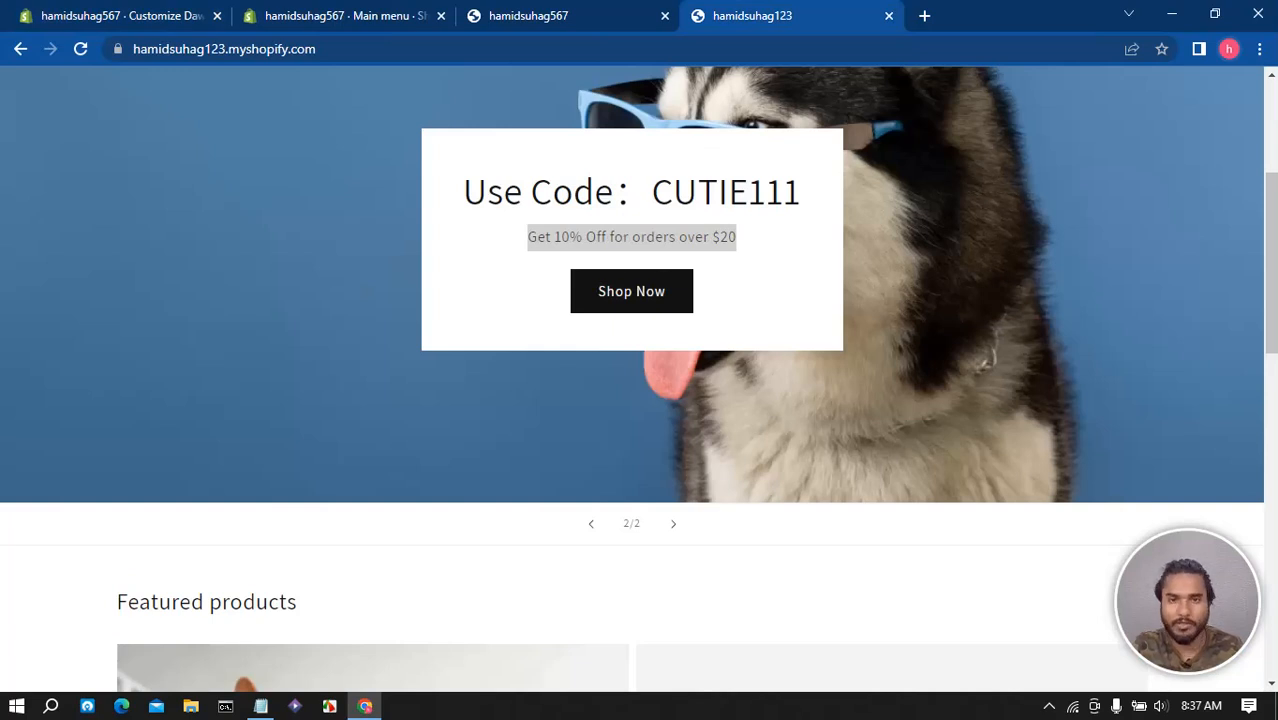
{"action": "left_click", "coordinate": [185, 15]}
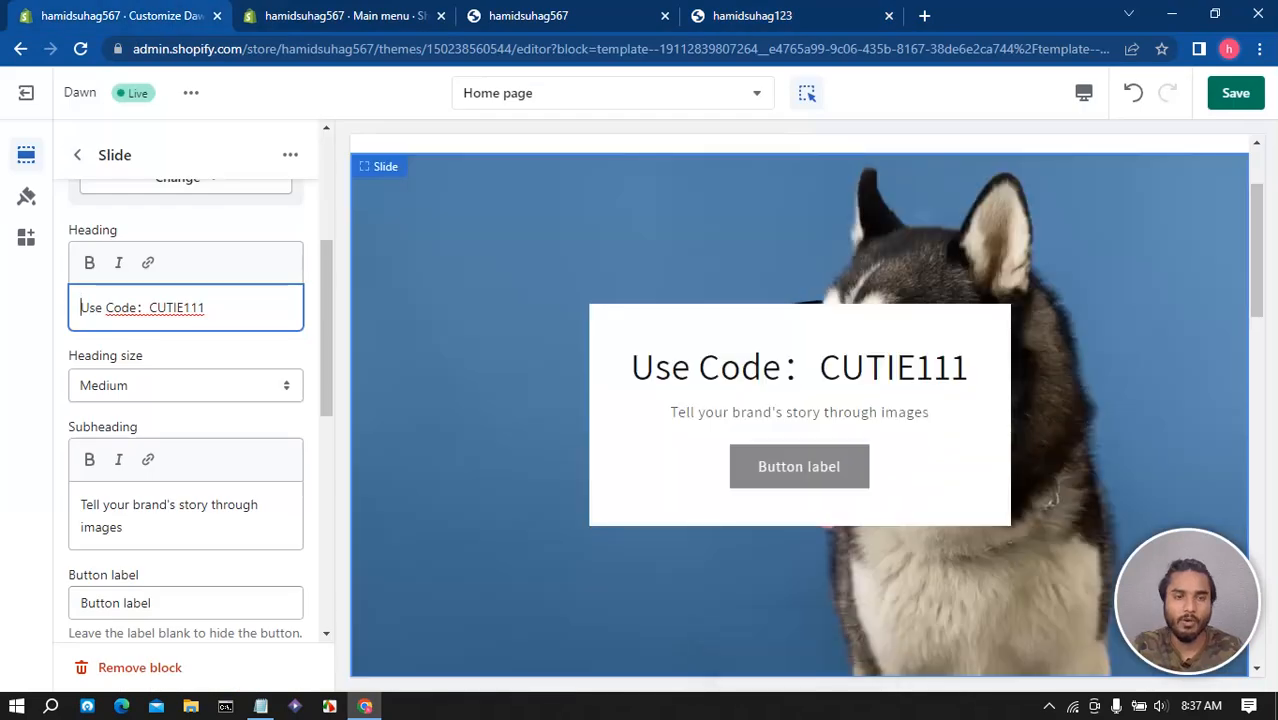
{"action": "triple_click", "coordinate": [168, 506]}
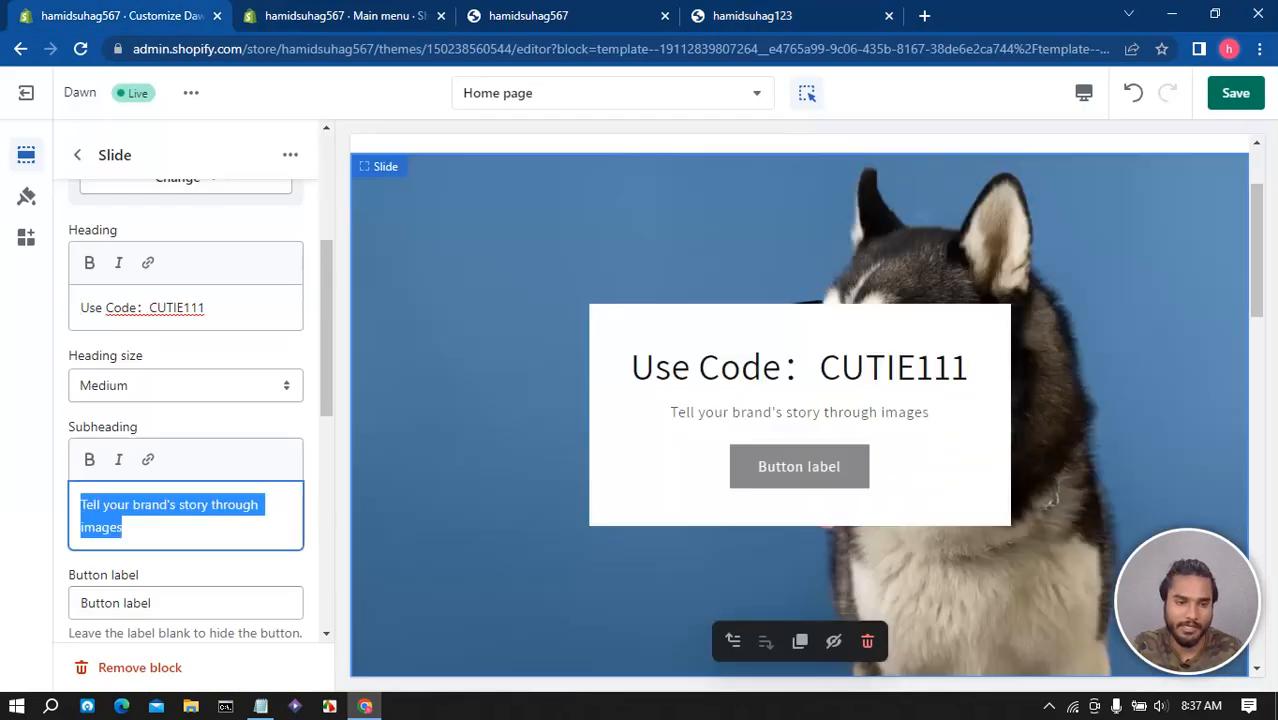
{"action": "key", "text": "ctrl+v"}
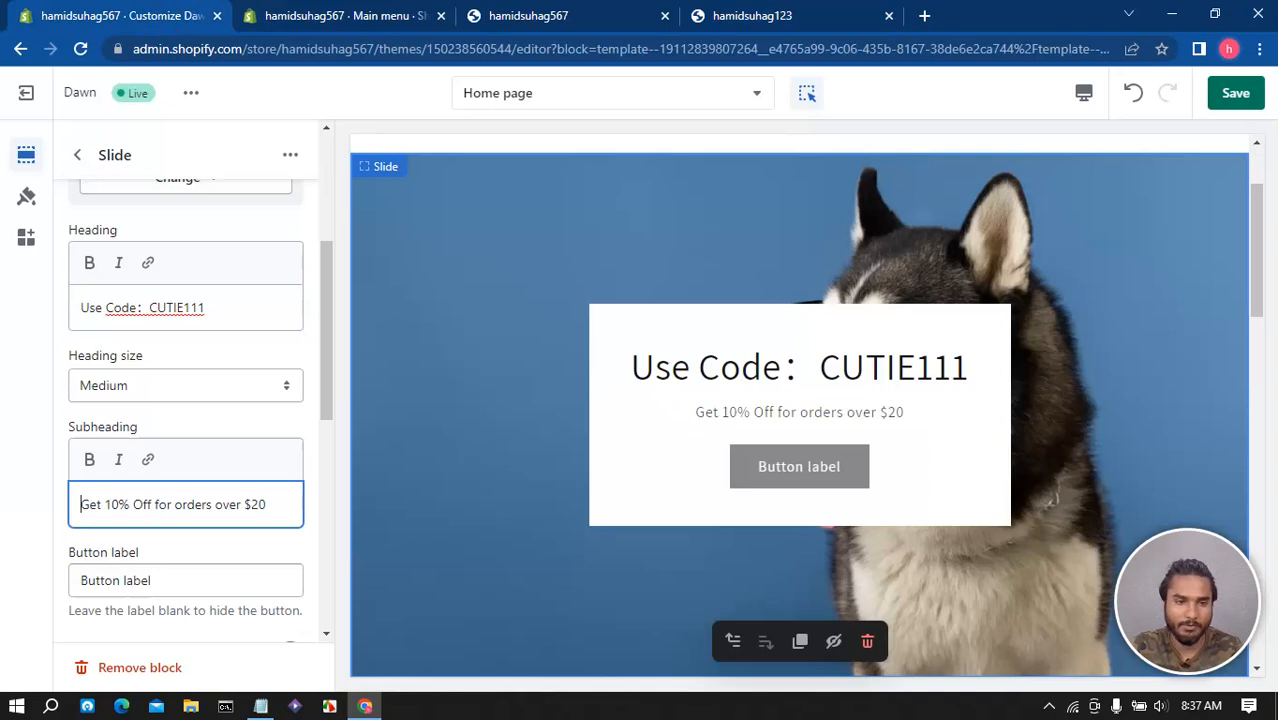
{"action": "key", "text": "Tab"}
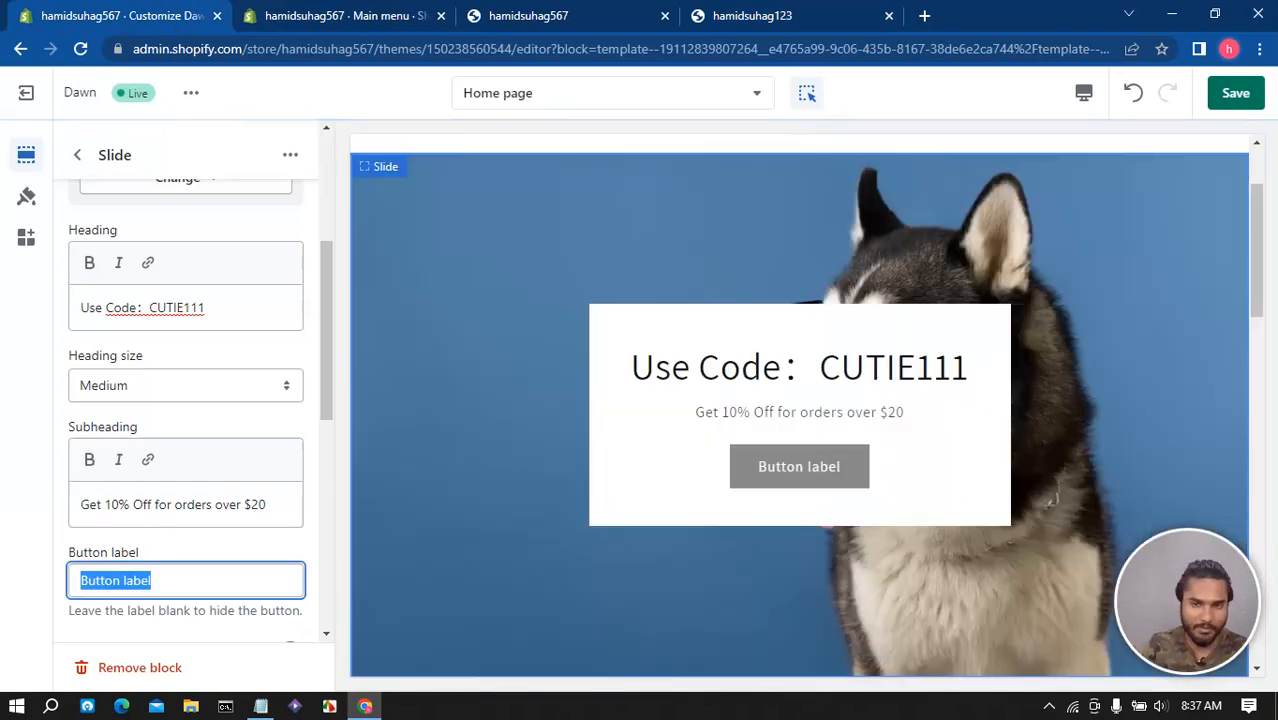
- Set the second slide's button label to "Shop Now"
{"action": "type", "text": "Sh"}
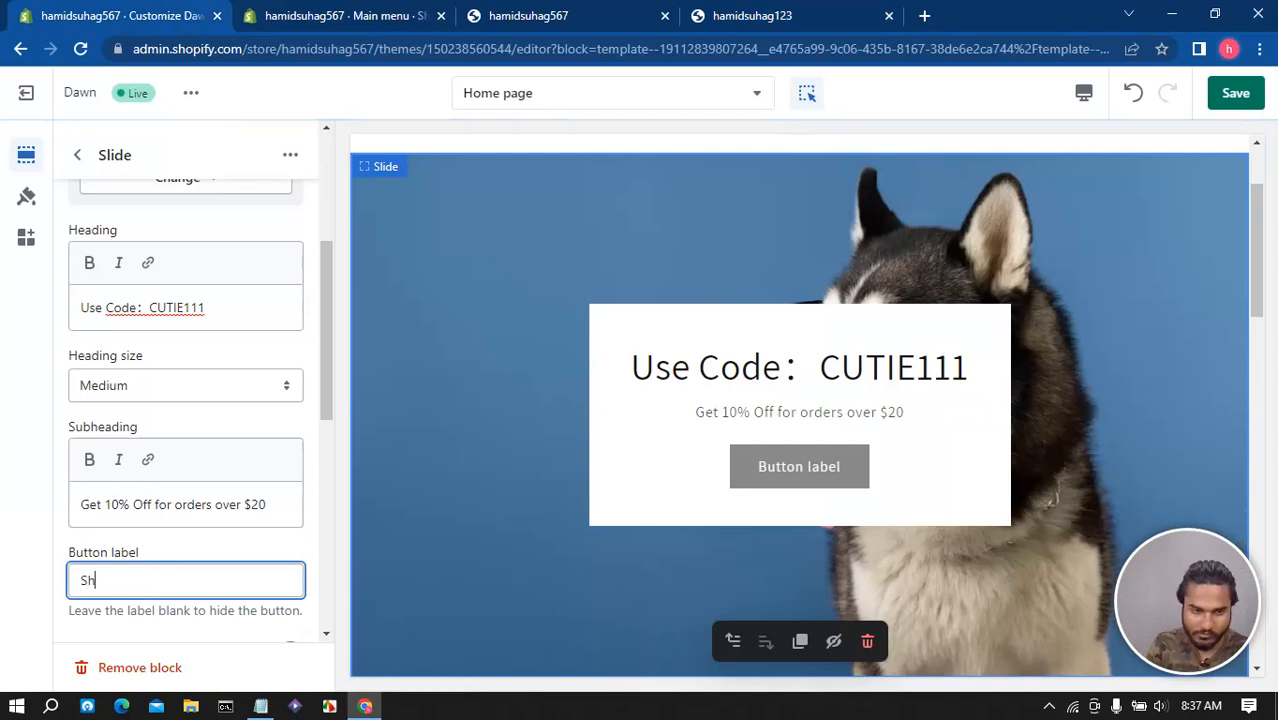
{"action": "type", "text": "op Now"}
- Link the second slide's button to All products and save the theme changes
{"action": "scroll", "coordinate": [190, 400], "scroll_direction": "down", "scroll_amount": 3}
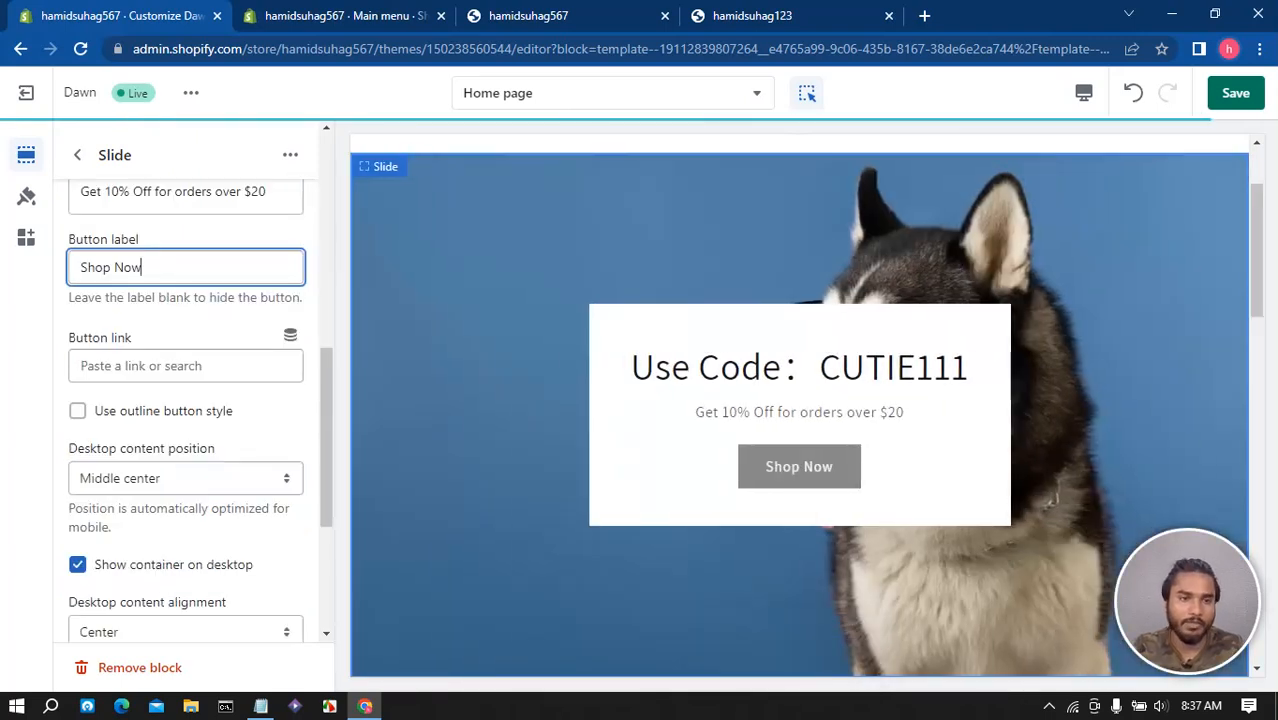
{"action": "left_click", "coordinate": [186, 366]}
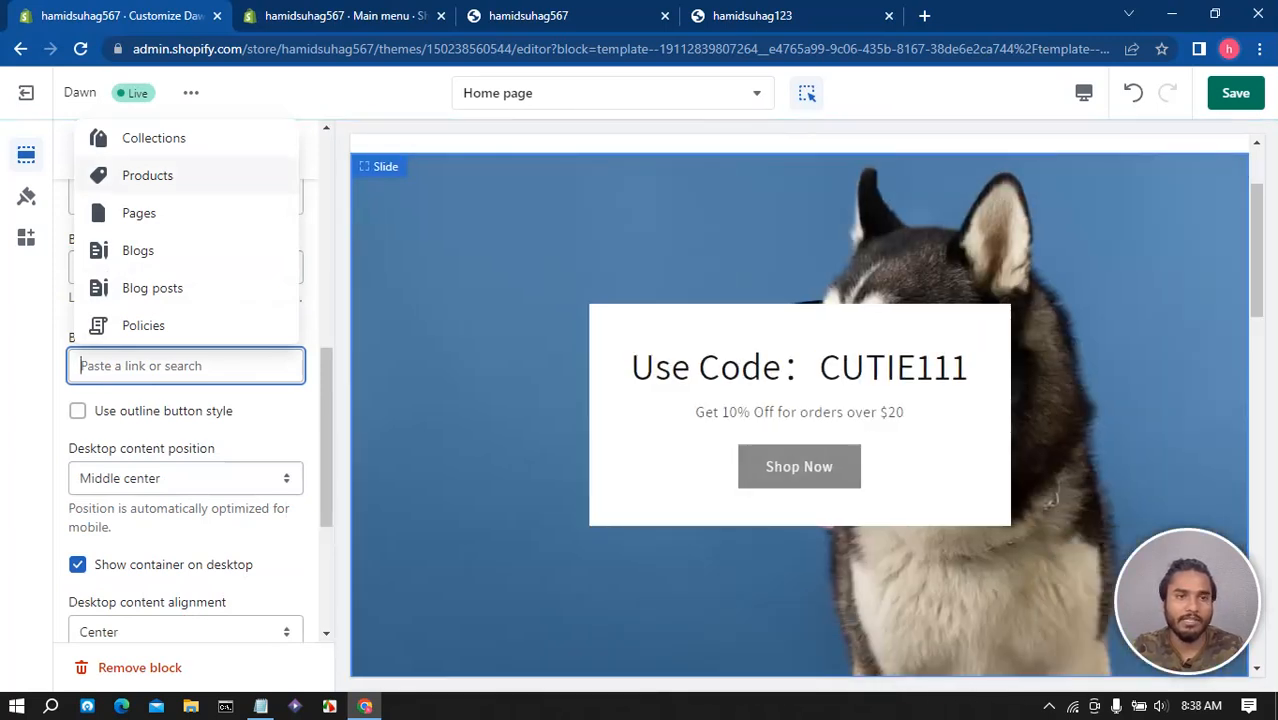
{"action": "left_click", "coordinate": [147, 175]}
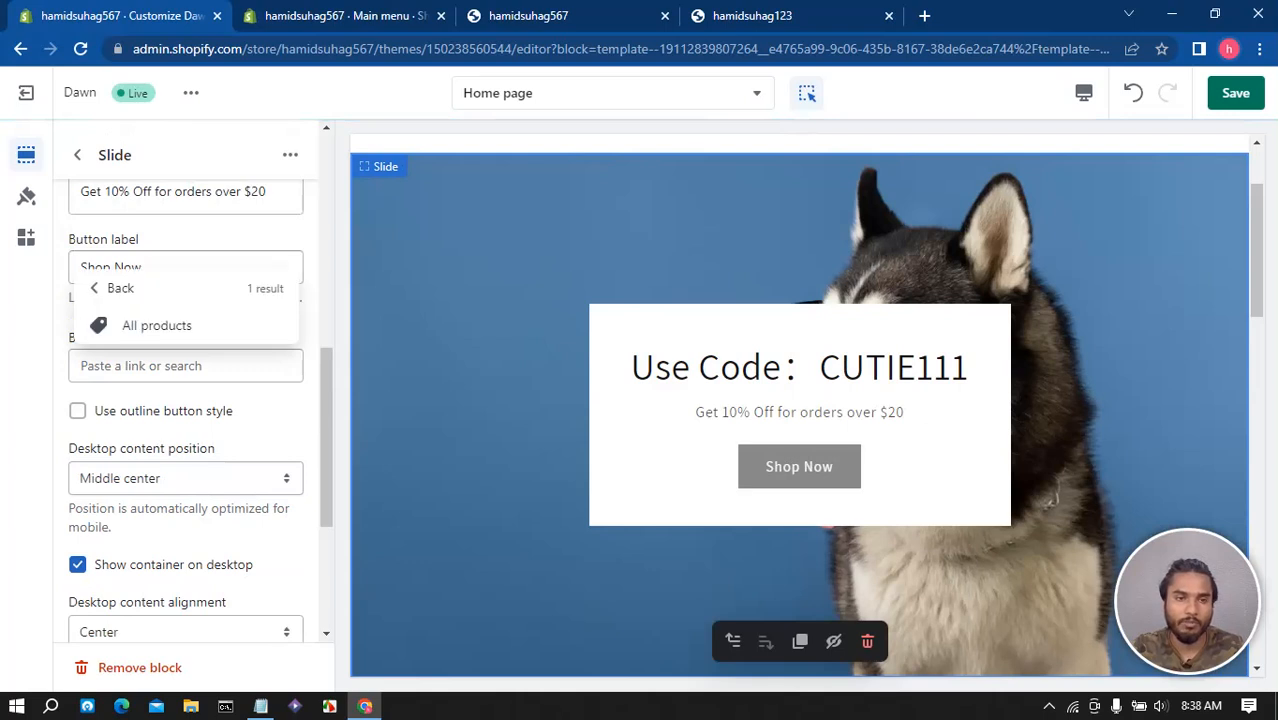
{"action": "left_click", "coordinate": [157, 326]}
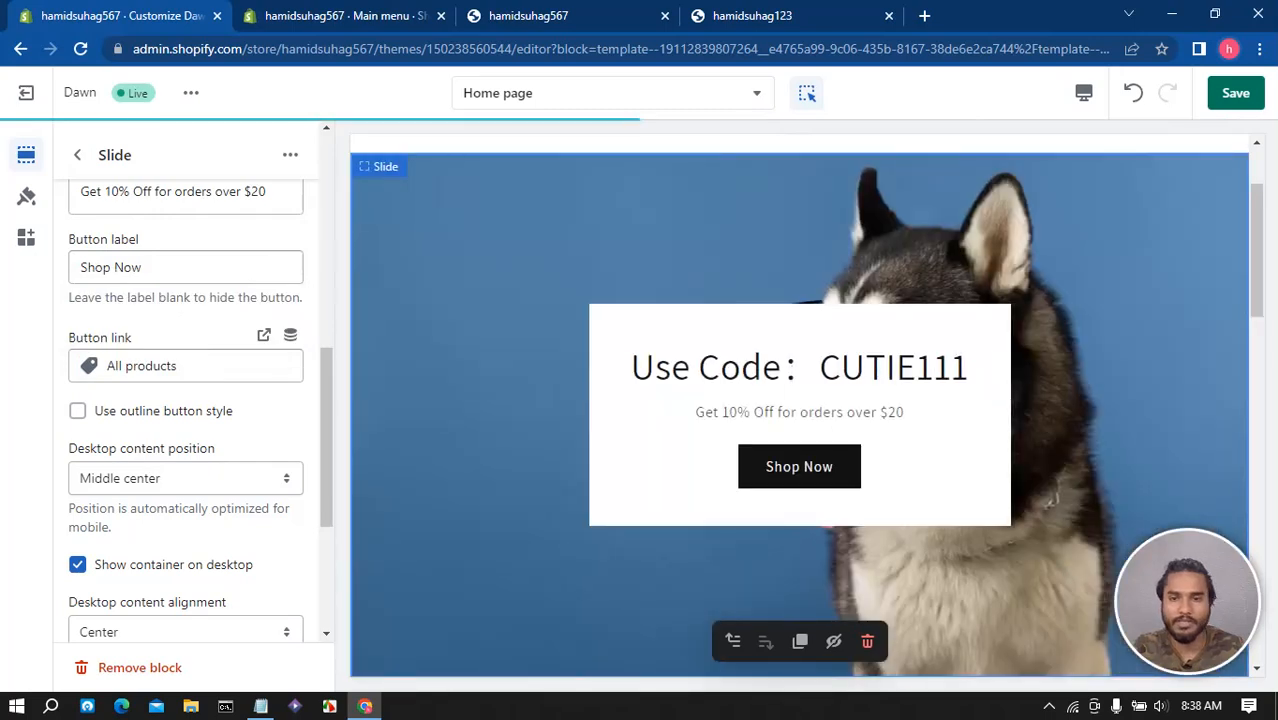
{"action": "left_click", "coordinate": [1236, 93]}
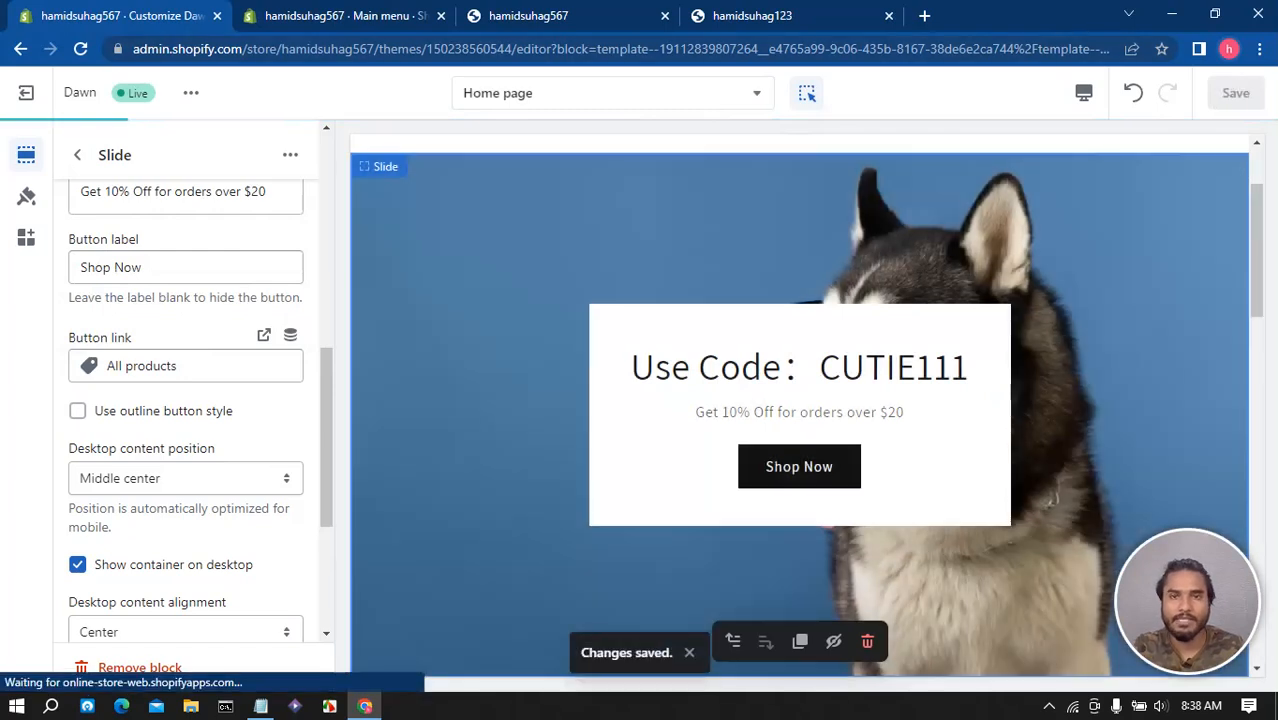
- Reload the live home page of the new store, check both slideshow slides, and compare them with the reference store's home page
{"action": "left_click", "coordinate": [530, 15]}
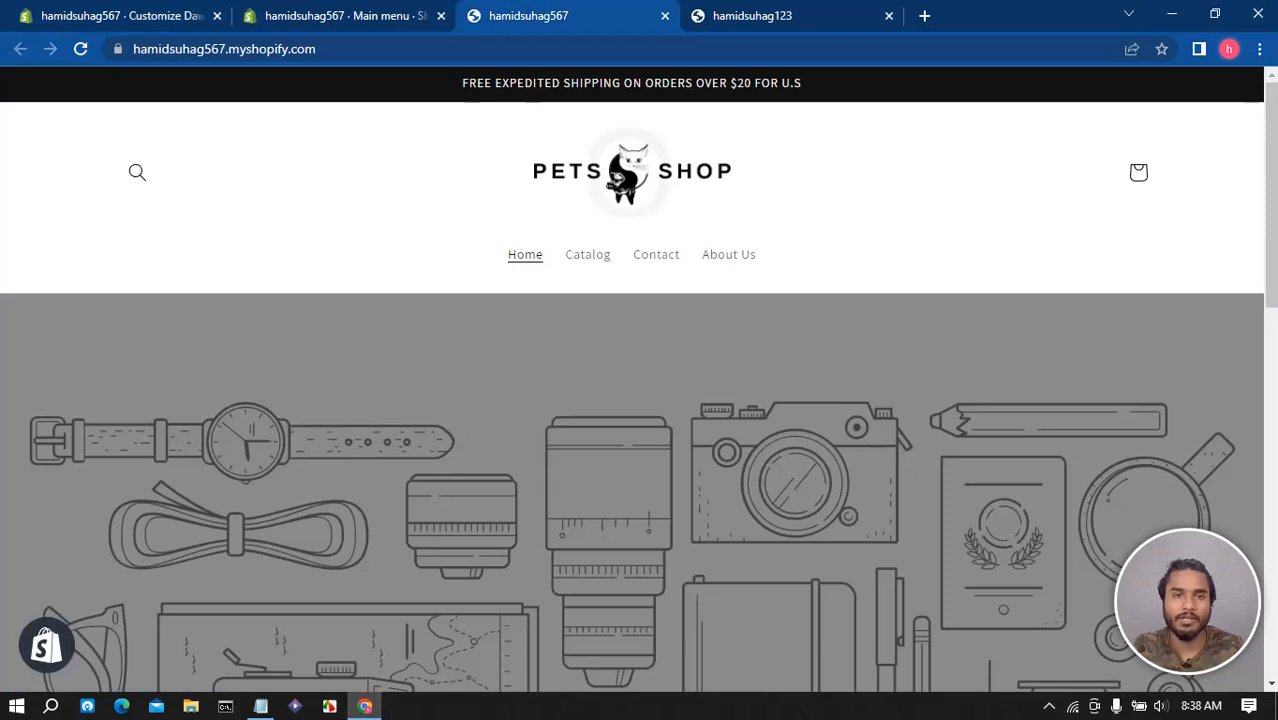
{"action": "scroll", "coordinate": [632, 380], "scroll_direction": "down", "scroll_amount": 5}
{"action": "scroll", "coordinate": [632, 380], "scroll_direction": "up", "scroll_amount": 5}
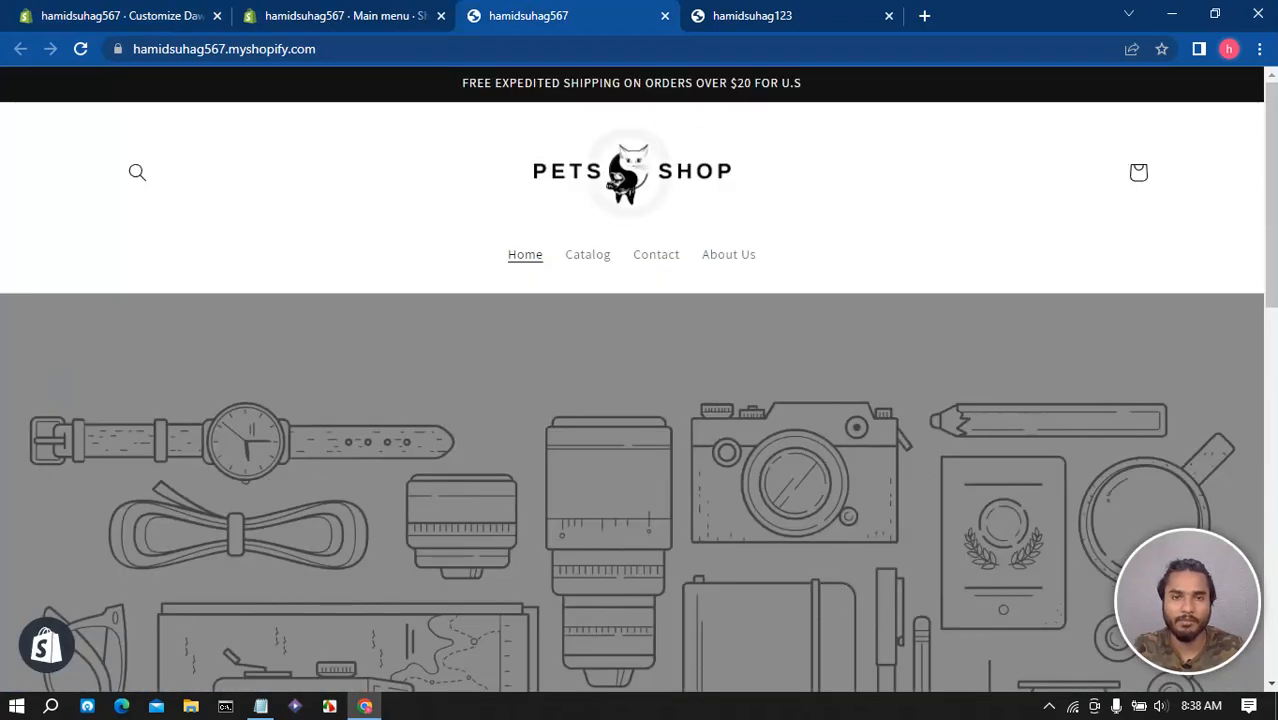
{"action": "key", "text": "F5"}
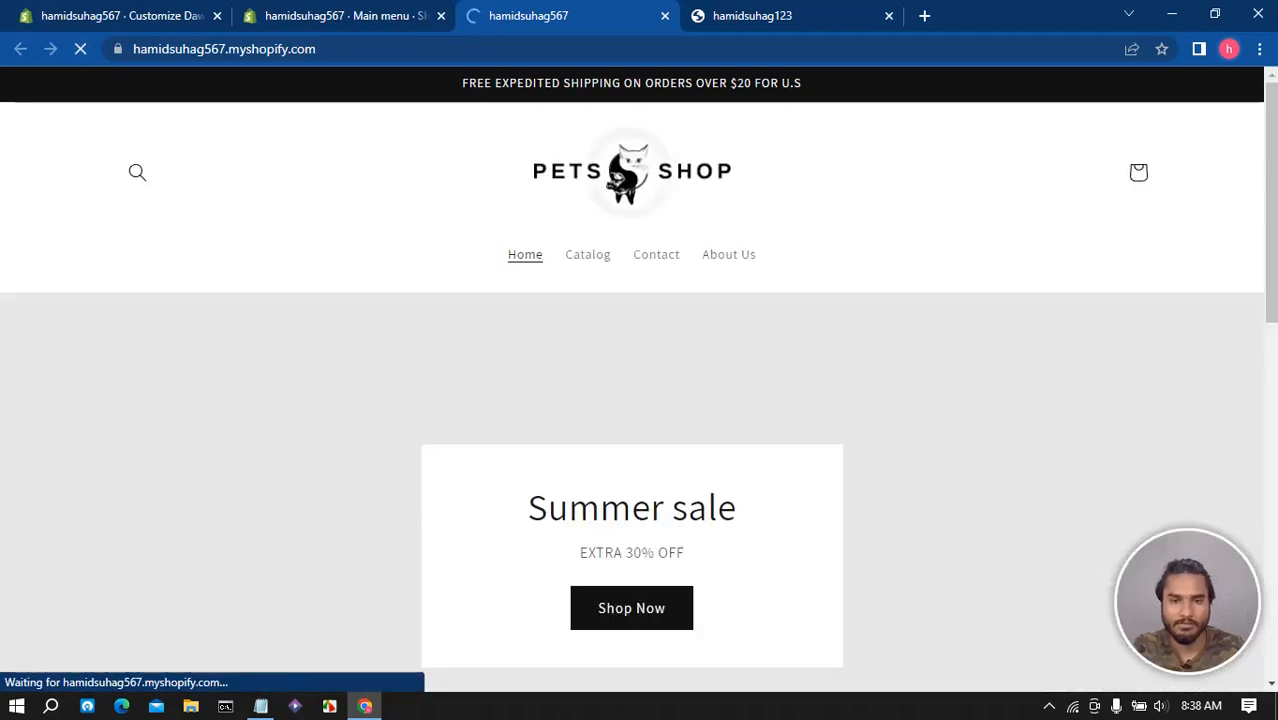
{"action": "scroll", "coordinate": [632, 380], "scroll_direction": "down", "scroll_amount": 3}
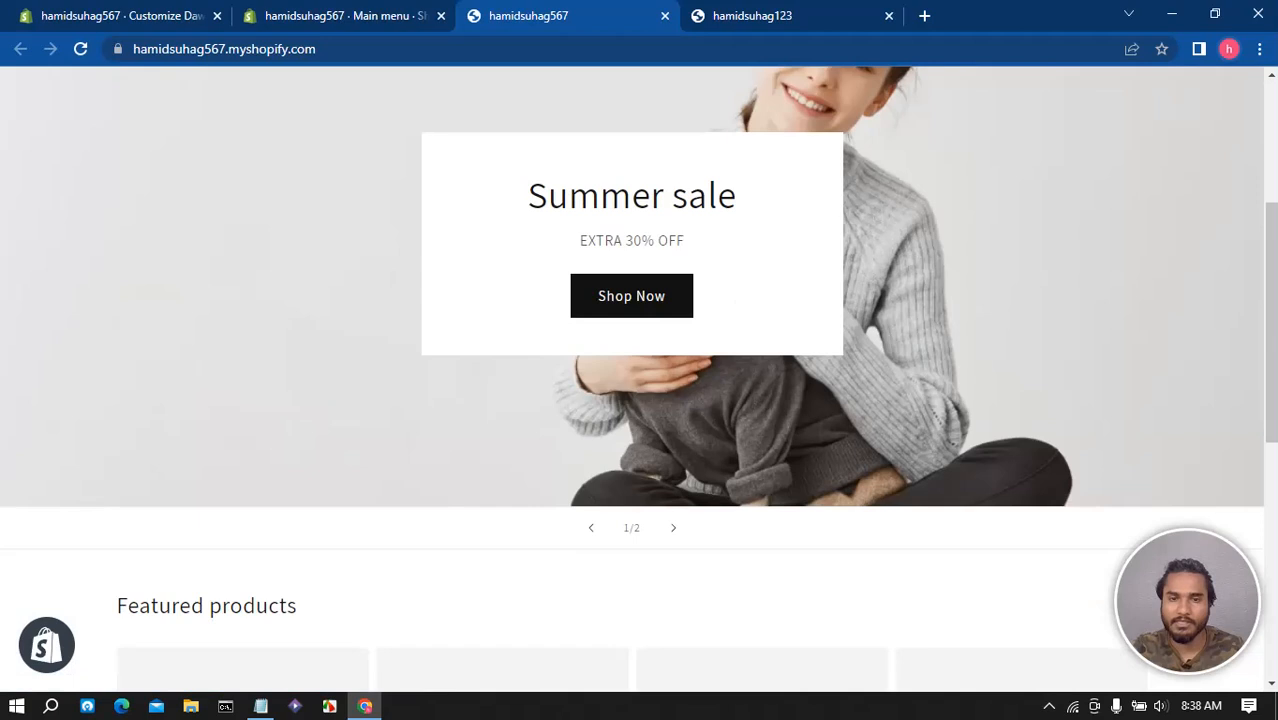
{"action": "scroll", "coordinate": [632, 380], "scroll_direction": "up", "scroll_amount": 3}
{"action": "scroll", "coordinate": [632, 380], "scroll_direction": "down", "scroll_amount": 3}
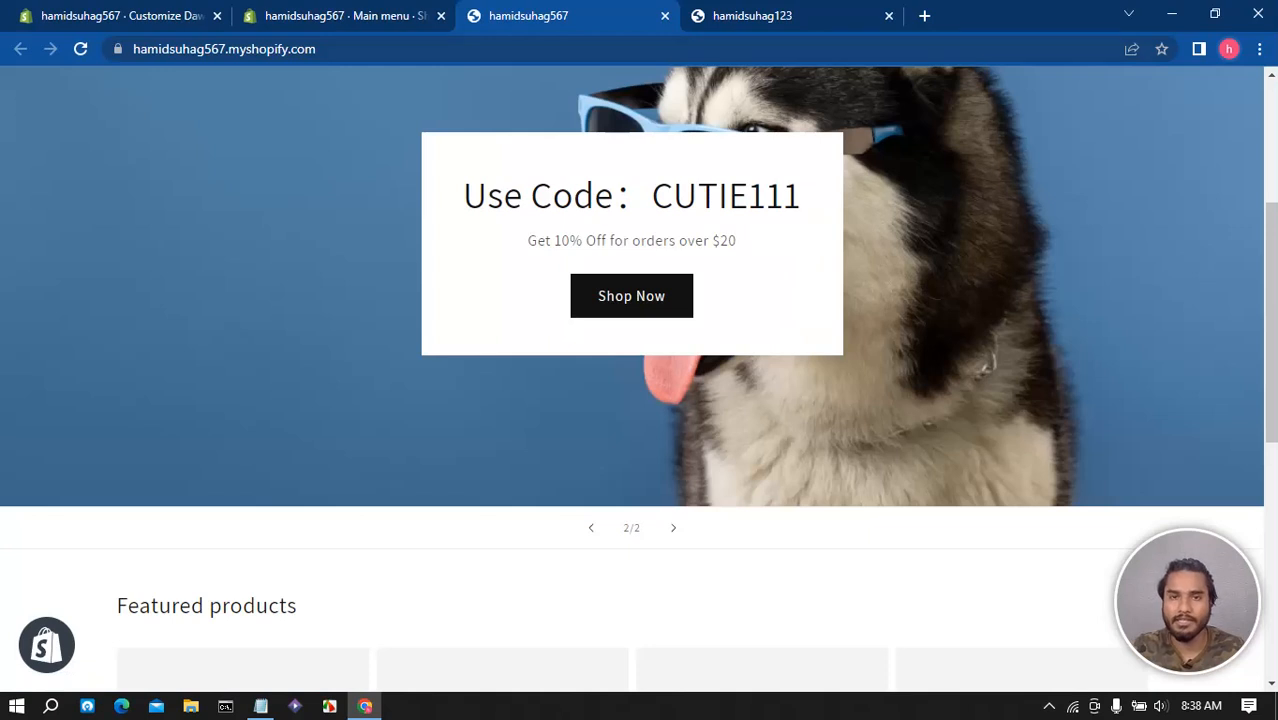
{"action": "key", "text": "ctrl+Tab"}
{"action": "scroll", "coordinate": [638, 378], "scroll_direction": "up", "scroll_amount": 3}
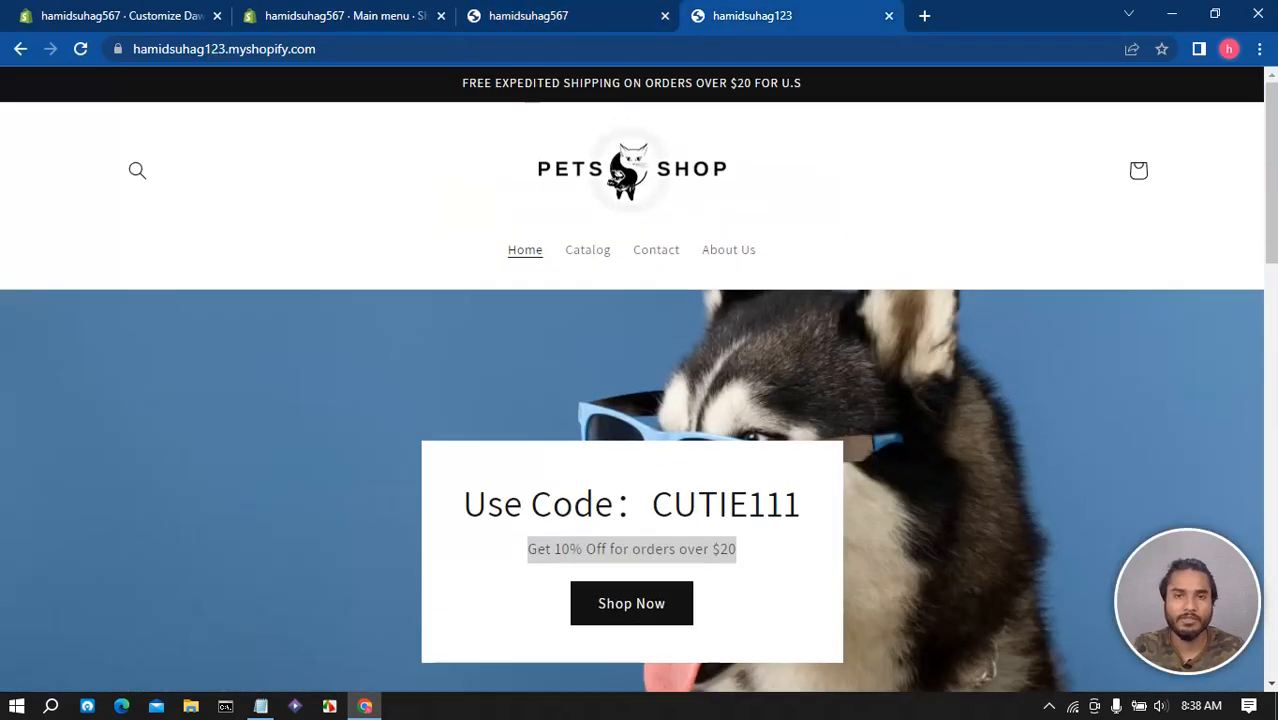